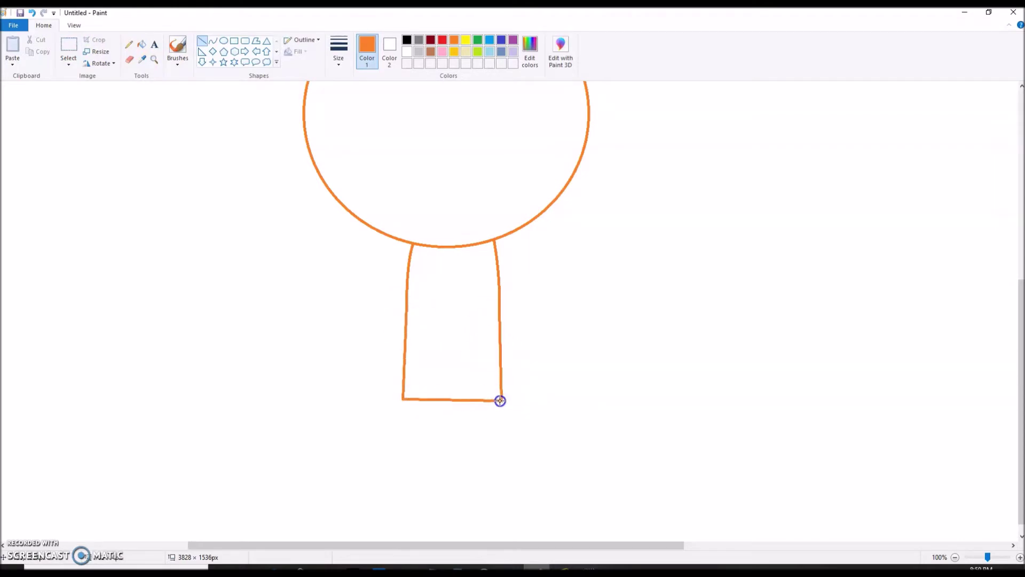
- Erase the stray orange pixels outside the lower-right corner of the figure's body
click(154, 59)
click(421, 377)
click(505, 406)
click(129, 59)
drag(762, 251, 773, 251)
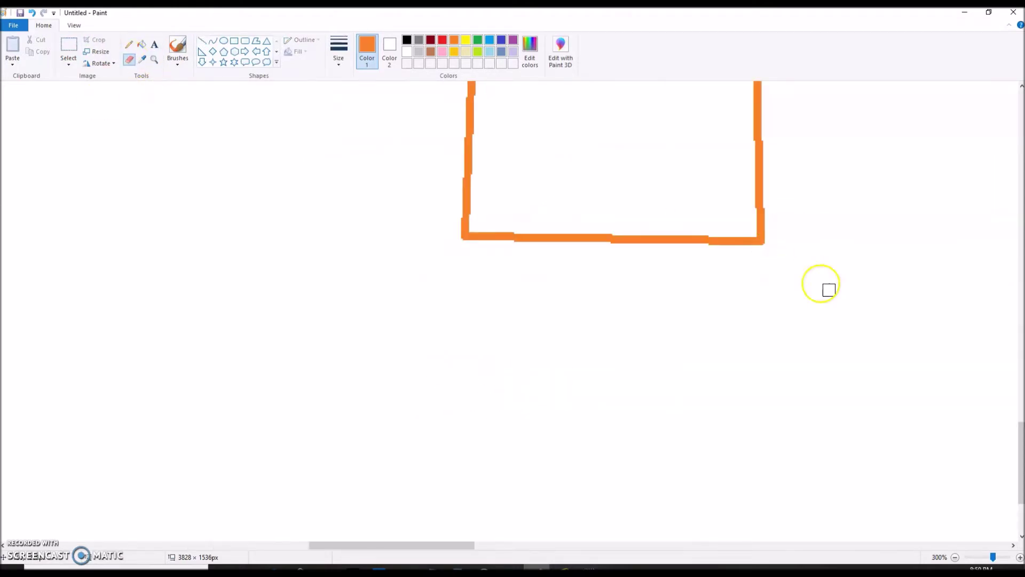
click(955, 557)
click(955, 557)
- Shorten the body by moving its lower part up with a free-form selection
click(68, 61)
click(88, 100)
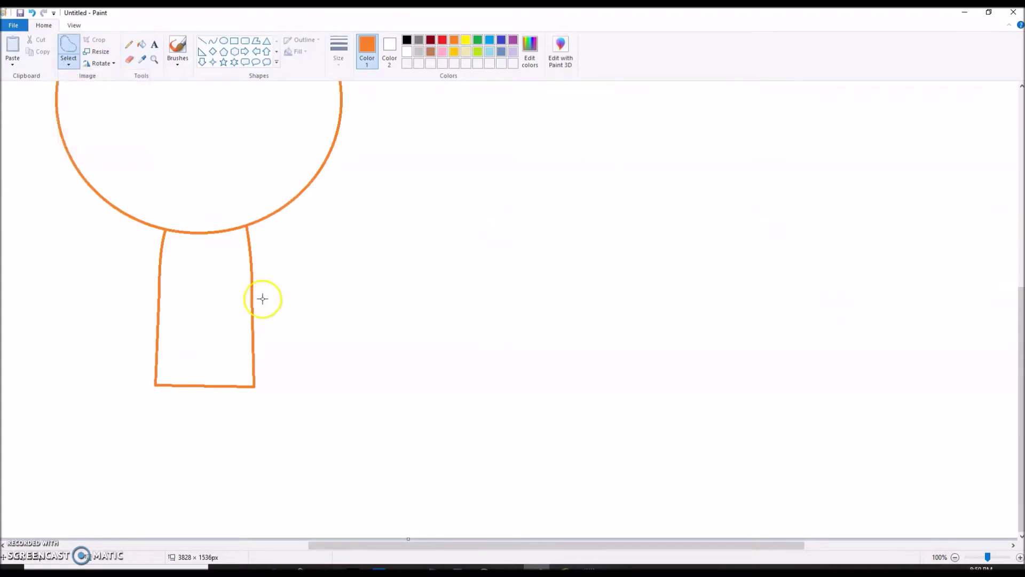
drag(103, 340, 285, 281)
drag(265, 345, 266, 323)
click(368, 256)
- Draw two orange curves rising outward from the body's right side as the upper and lower edges of an arm
click(213, 42)
drag(392, 546, 287, 551)
drag(467, 265, 577, 246)
drag(499, 266, 599, 262)
drag(508, 293, 502, 320)
mouse_move(553, 314)
mouse_down()
mouse_move(579, 318)
mouse_move(563, 301)
mouse_up()
- Join the two right-arm edges at their outer ends with an orange curve forming a rounded hand
click(154, 60)
click(527, 257)
click(582, 297)
click(213, 41)
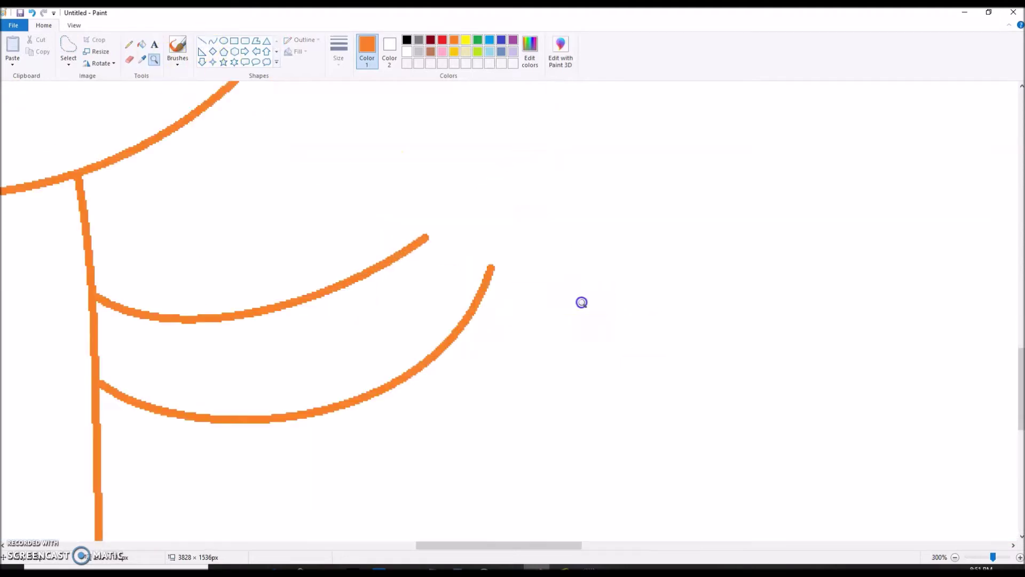
mouse_move(365, 270)
mouse_down()
mouse_move(491, 268)
mouse_move(477, 305)
mouse_up()
drag(414, 278, 416, 191)
drag(457, 238, 537, 226)
- Remove the leftover line stub inside the hand and smooth the outline where the curves join
click(155, 60)
click(511, 307)
click(512, 307)
click(511, 307)
click(130, 43)
click(213, 247)
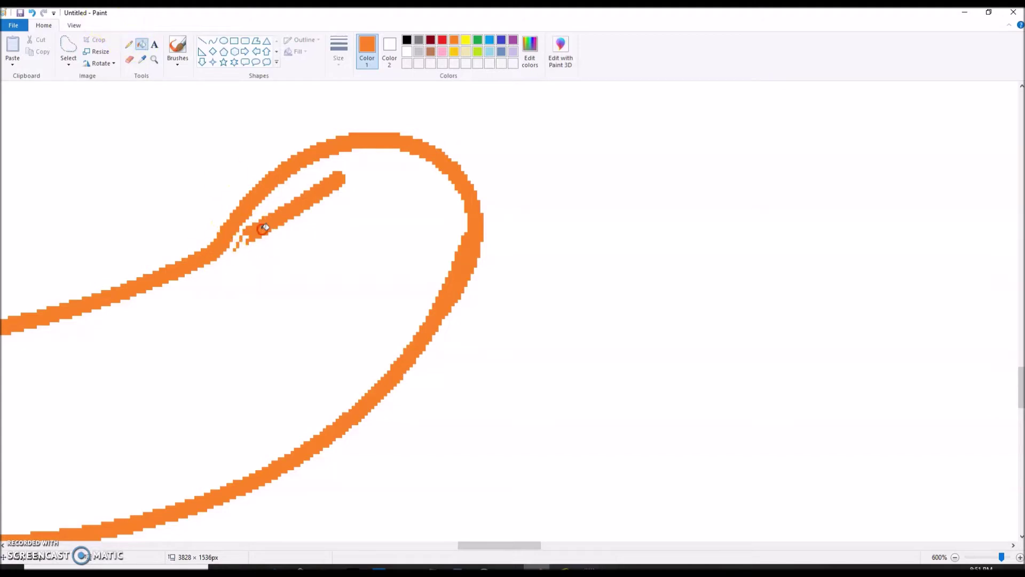
right_click(240, 242)
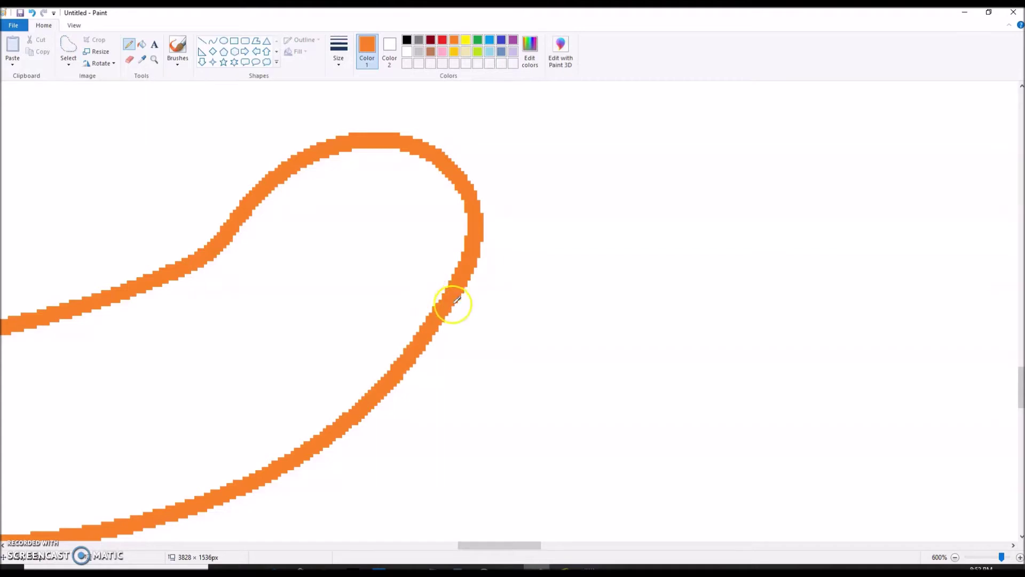
- Draw a new indigo curve for the right arm's upper edge, sagging from the body up to the top of the hand
click(955, 557)
click(955, 557)
click(955, 557)
click(955, 557)
mouse_move(638, 546)
mouse_down()
mouse_move(444, 544)
mouse_move(598, 546)
mouse_up()
scroll(585, 487, up, 2)
click(155, 60)
click(364, 344)
click(306, 271)
click(213, 41)
click(504, 40)
mouse_move(30, 295)
mouse_down()
mouse_move(445, 233)
mouse_move(471, 190)
mouse_up()
mouse_move(213, 257)
mouse_down()
mouse_move(159, 380)
mouse_move(389, 313)
mouse_move(299, 374)
mouse_up()
- Remove the old orange upper edge of the right arm with white and clean the join at the body
click(142, 44)
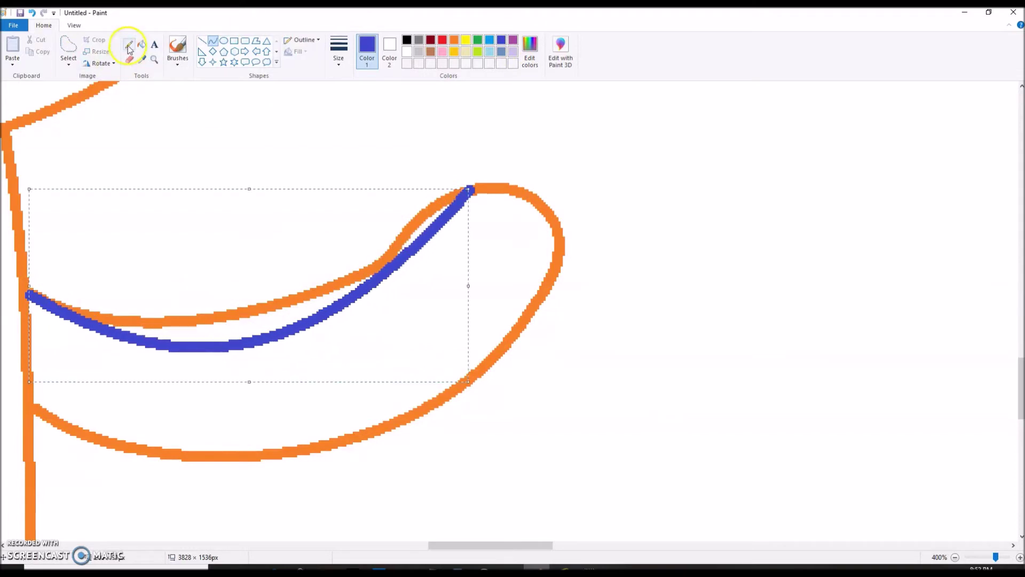
click(54, 287)
right_click(91, 317)
click(155, 60)
click(178, 308)
click(177, 308)
click(178, 308)
click(178, 308)
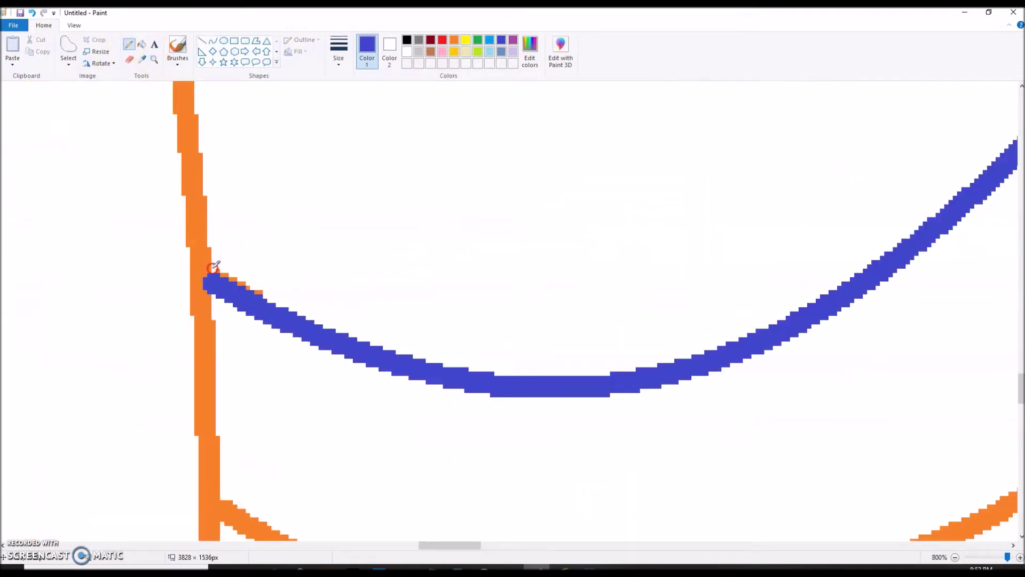
- Recolour the remaining orange outline indigo and smooth the join between the new upper edge and the hand
scroll(259, 289, up, 3)
drag(474, 546, 561, 546)
scroll(561, 545, down, 1)
drag(514, 546, 472, 546)
click(129, 44)
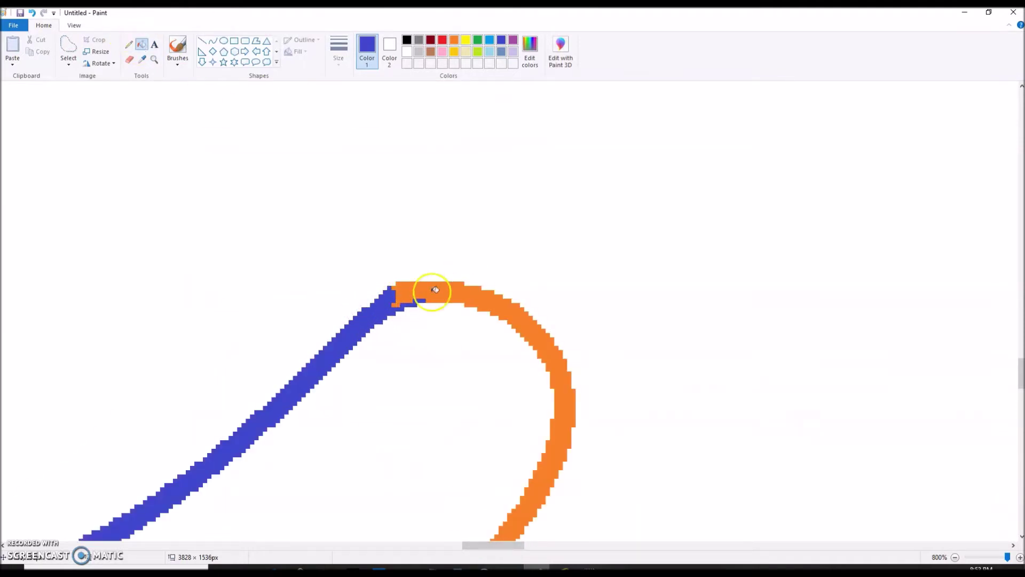
click(401, 280)
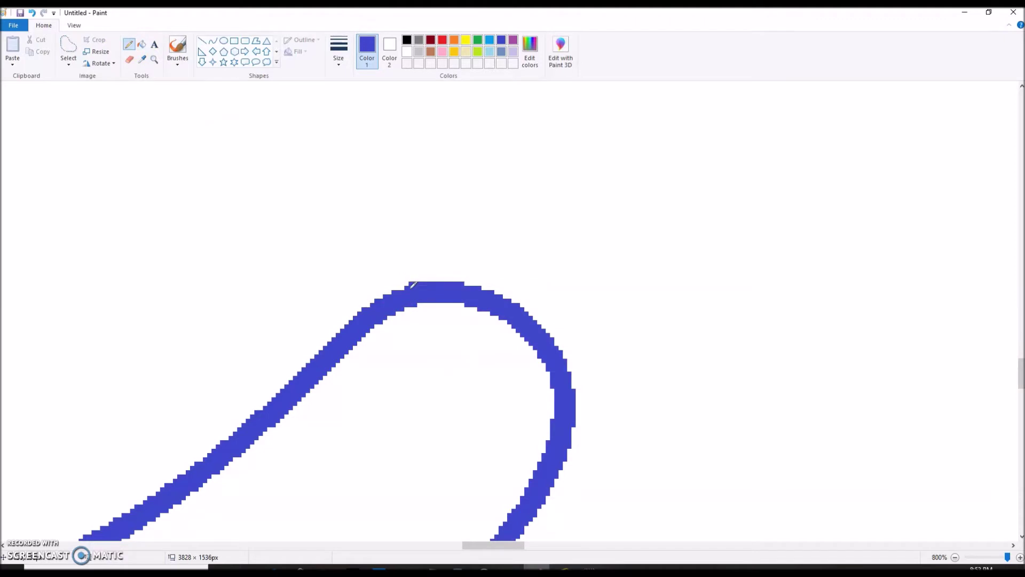
- Draw a purple curve from the body to the outer hand as a higher lower edge for the right arm
scroll(464, 346, down, 2)
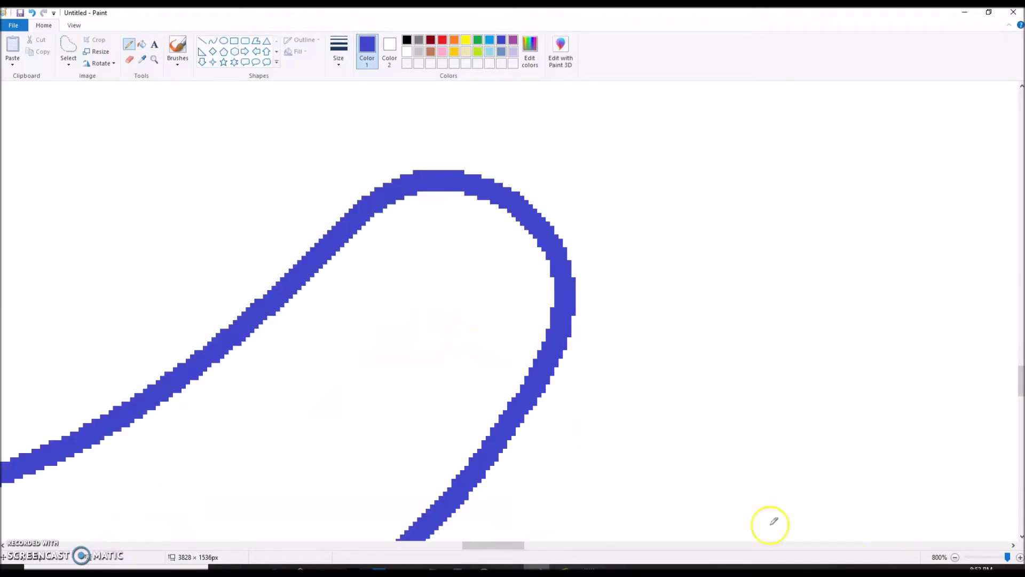
triple_click(955, 557)
double_click(955, 557)
double_click(955, 557)
drag(668, 546, 361, 536)
click(155, 60)
click(534, 280)
click(213, 41)
click(513, 40)
drag(214, 248, 711, 210)
drag(496, 235, 528, 378)
- Detach the right arm's old indigo lower edge and fill it with white
click(127, 46)
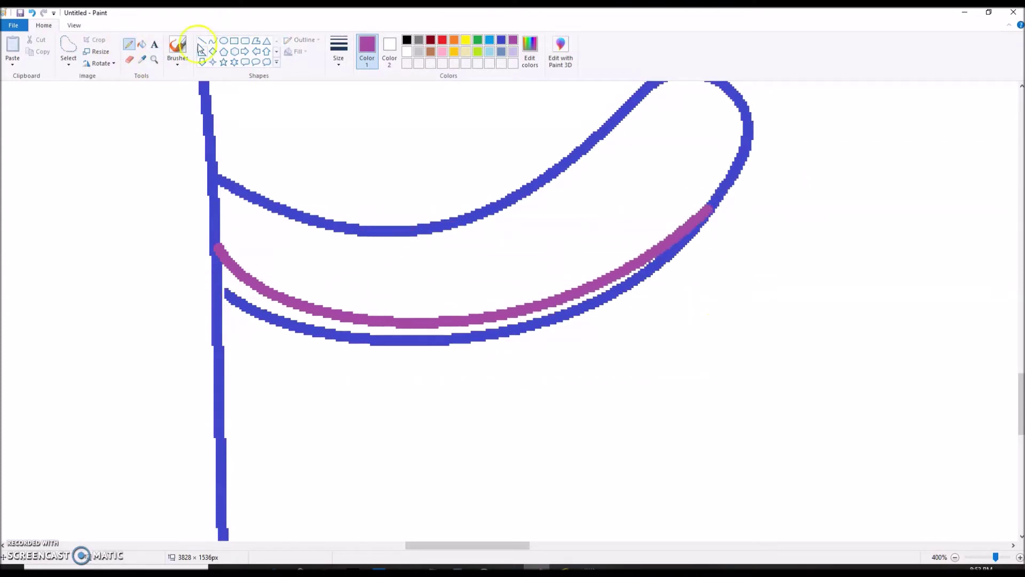
click(141, 44)
right_click(646, 272)
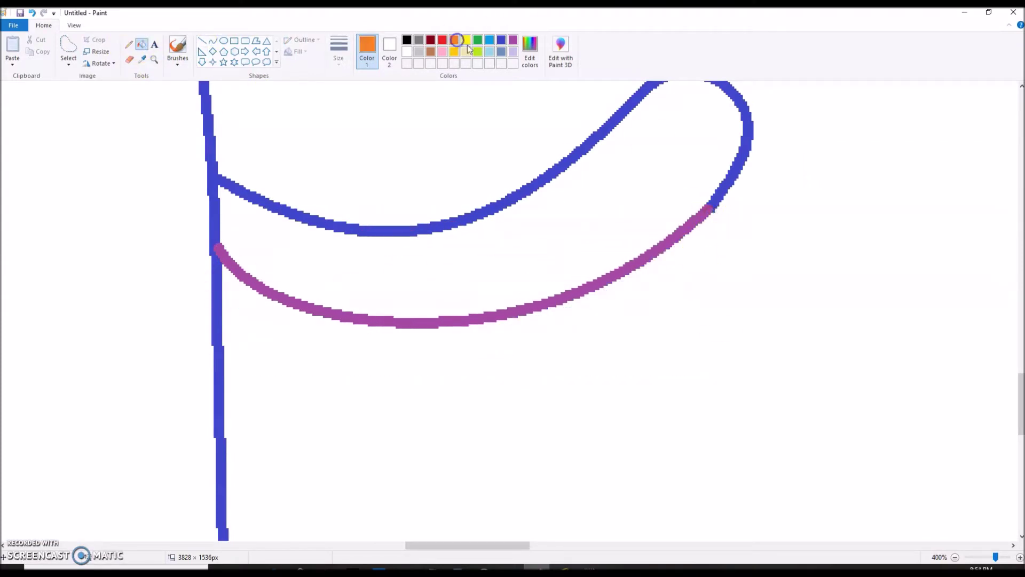
- Recolour the purple and indigo outlines orange and touch up the join at the outer hand
click(460, 321)
click(380, 231)
click(129, 44)
click(715, 208)
click(955, 558)
drag(534, 545, 426, 545)
scroll(425, 507, up, 2)
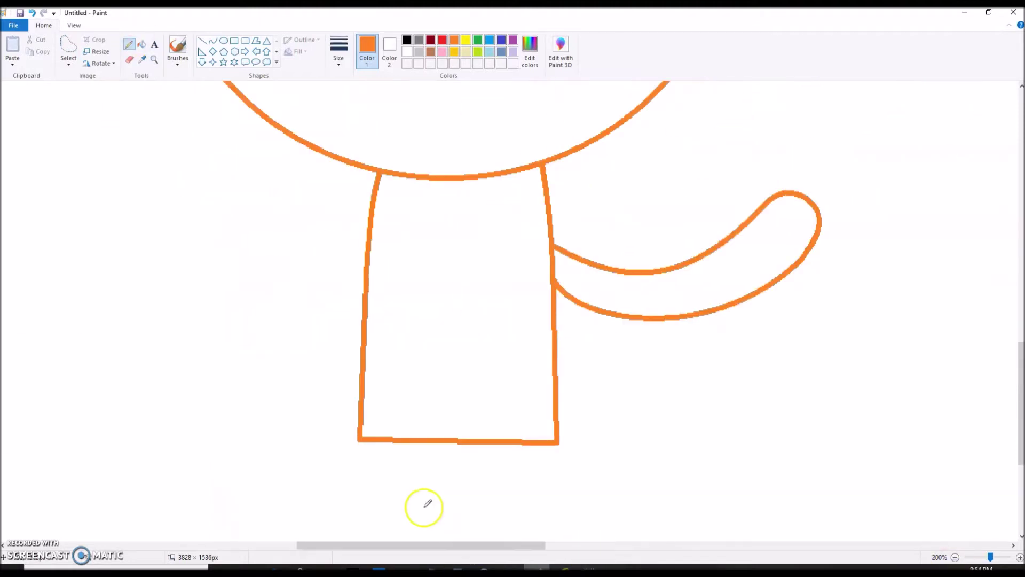
- Move the right arm up with a transparent free-form selection so its upper edge meets the body directly under the head
click(68, 47)
mouse_move(556, 277)
mouse_down()
mouse_move(657, 202)
mouse_move(588, 235)
mouse_up()
mouse_move(636, 285)
mouse_down()
mouse_move(631, 203)
mouse_move(607, 206)
mouse_up()
click(68, 61)
click(82, 160)
scroll(101, 178, up, 5)
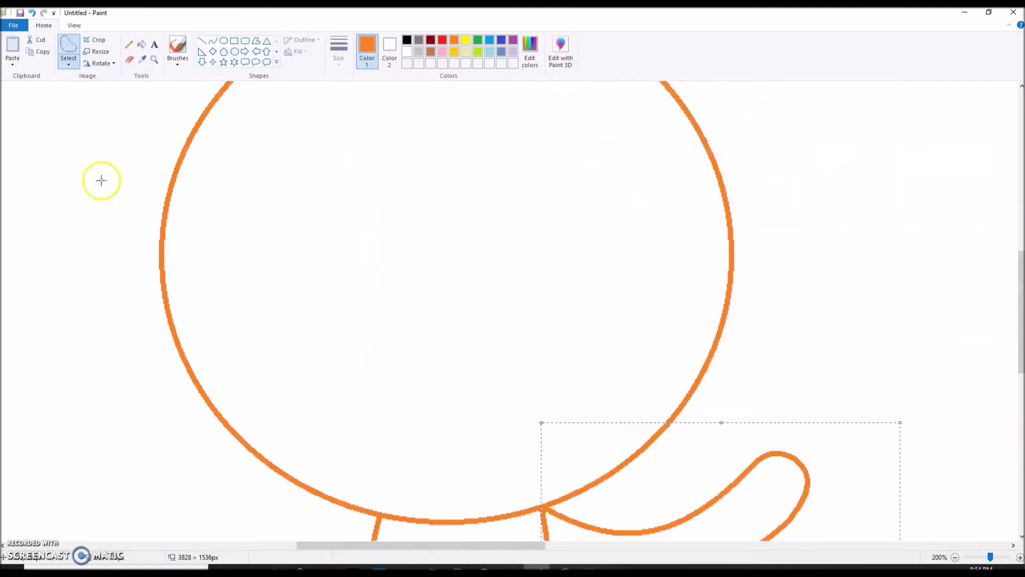
scroll(101, 178, down, 5)
- Draw a lowered left arm with a large outer curve from the head to the body's base and a smaller inner curve
click(213, 40)
mouse_move(365, 169)
mouse_down()
mouse_move(344, 403)
mouse_move(359, 434)
mouse_up()
drag(327, 174, 260, 377)
mouse_move(363, 359)
mouse_down()
mouse_move(371, 234)
mouse_move(350, 345)
mouse_up()
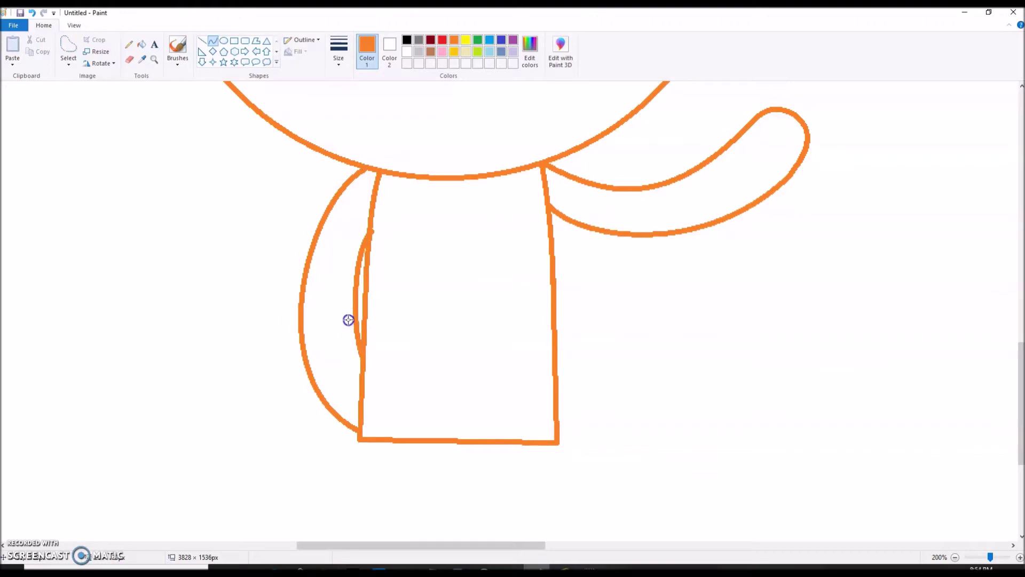
click(131, 59)
scroll(165, 265, down, 1)
scroll(165, 266, up, 4)
scroll(163, 262, down, 2)
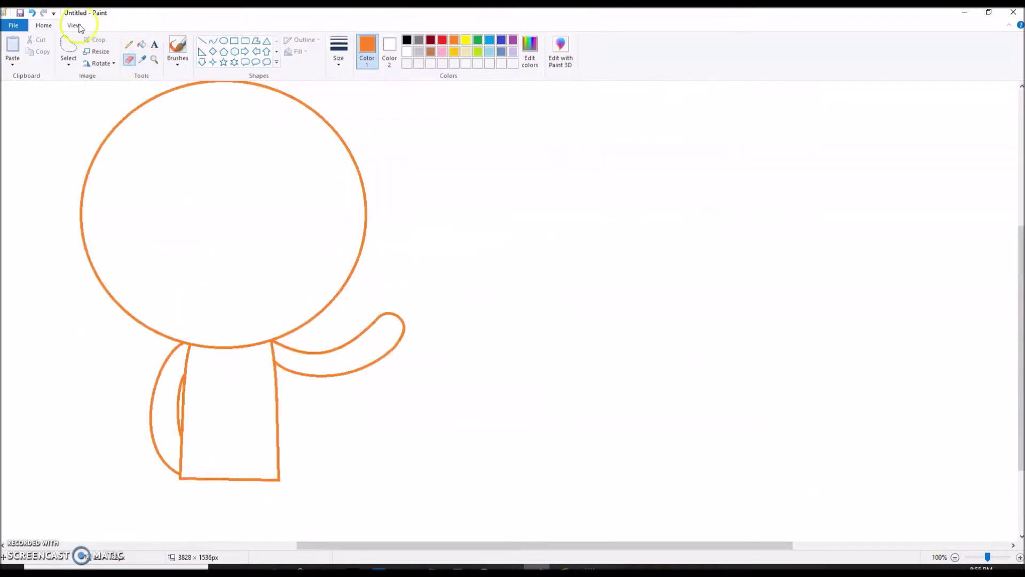
- Redraw the left arm's outer edge as a slightly narrower indigo curve inside the orange one
click(154, 60)
click(288, 375)
click(327, 359)
click(217, 47)
click(501, 40)
scroll(322, 250, up, 3)
scroll(322, 249, down, 3)
drag(336, 86, 338, 458)
drag(301, 147, 259, 199)
drag(287, 423, 244, 427)
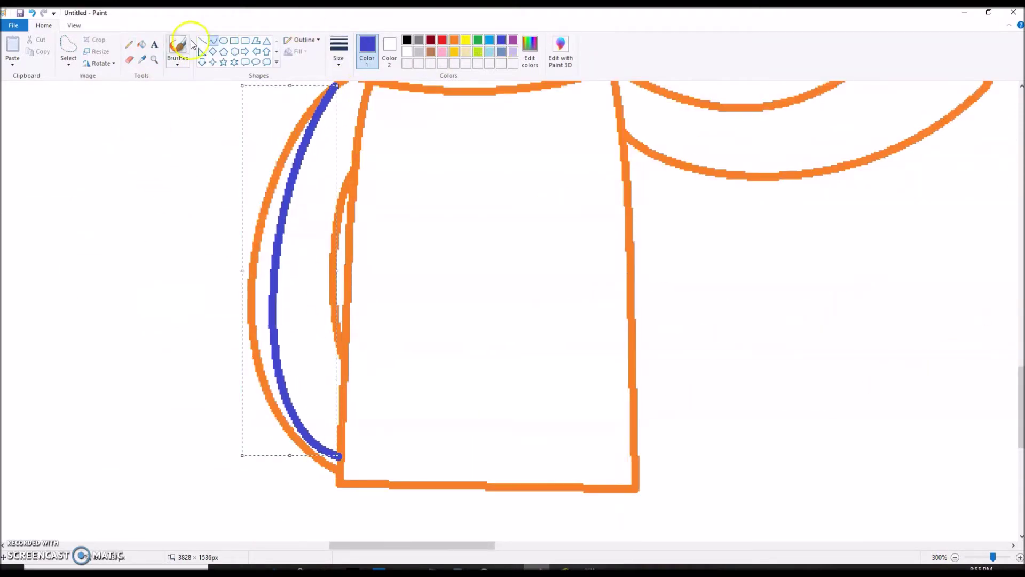
- Redraw the left arm's inner edge as an indigo curve starting higher on the body, and touch up the curve ends
drag(356, 151, 344, 357)
drag(353, 208, 339, 186)
drag(344, 286, 339, 262)
click(129, 44)
scroll(404, 183, up, 3)
scroll(376, 376, down, 5)
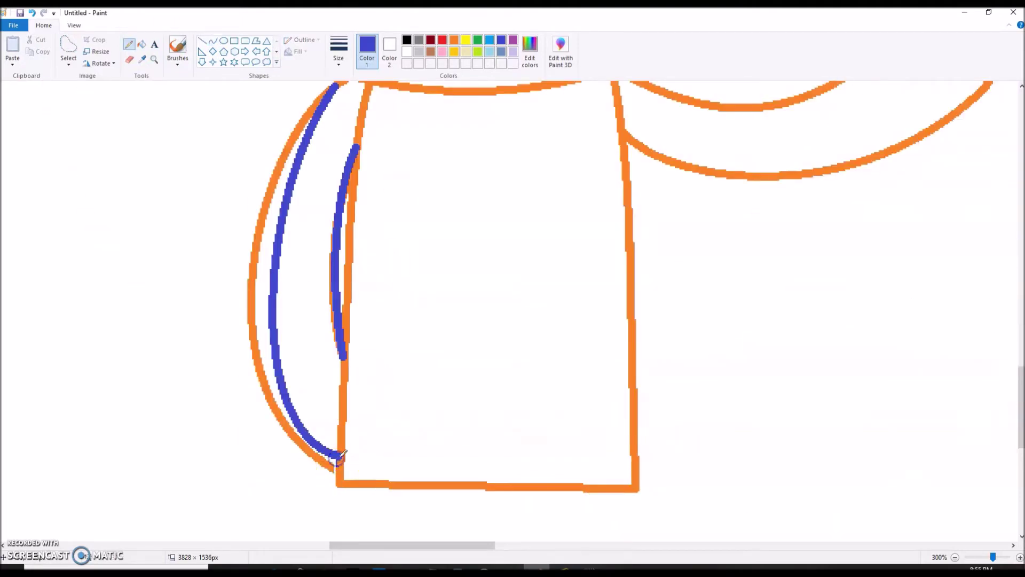
- Fill the left arm's old edges with white and recolour the new indigo edges orange, tidying the joins
click(142, 45)
scroll(361, 248, up, 3)
scroll(354, 305, down, 2)
click(350, 305)
right_click(332, 374)
click(344, 342)
right_click(345, 342)
right_click(279, 281)
click(347, 287)
click(130, 44)
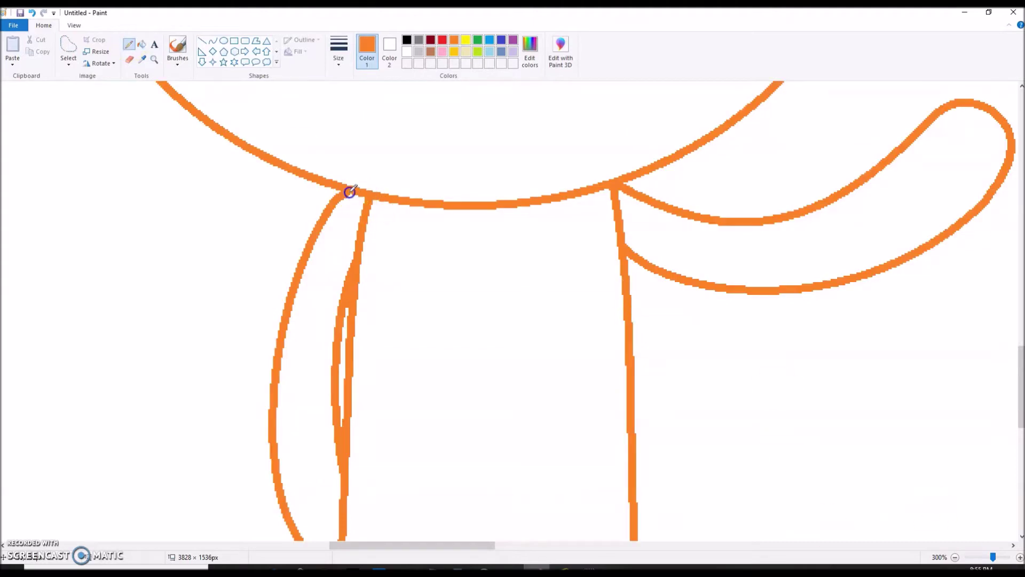
ctrl+scroll(349, 194, down, 2)
drag(481, 544, 391, 545)
ctrl+scroll(422, 304, up, 1)
click(213, 41)
drag(617, 289, 606, 343)
drag(534, 431, 536, 529)
drag(565, 446, 607, 499)
click(32, 13)
- Draw the left leg beneath the body with two orange curves that meet in a rounded foot
mouse_move(558, 264)
mouse_down()
mouse_move(565, 479)
mouse_move(588, 508)
mouse_up()
mouse_move(558, 438)
mouse_down()
mouse_move(552, 430)
mouse_move(547, 504)
mouse_move(613, 265)
mouse_up()
drag(603, 427, 613, 501)
click(612, 411)
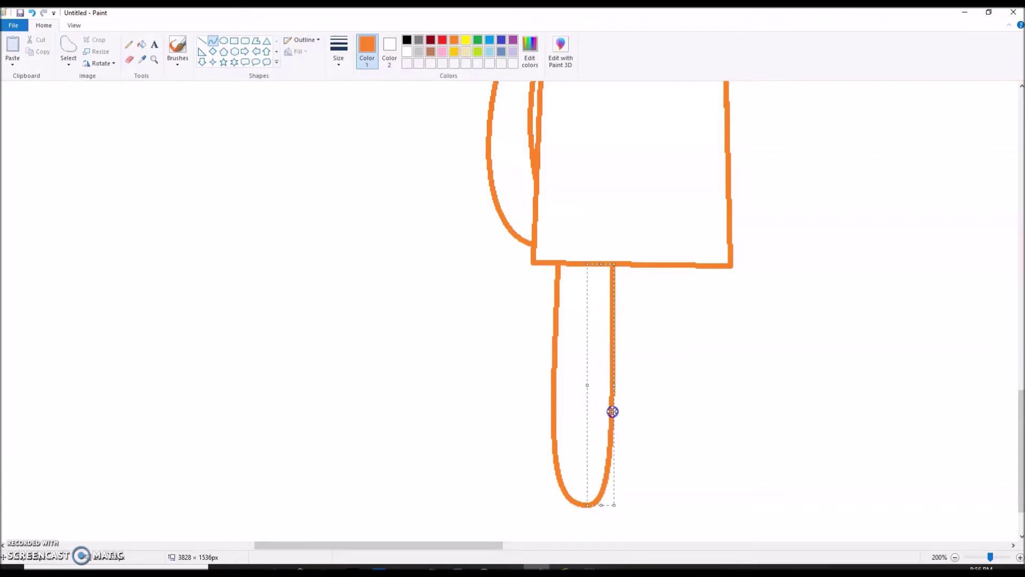
- Draw the right leg's inner edge as a curve bending outward at the foot, and erase its excess end
drag(454, 546, 508, 545)
click(495, 464)
drag(431, 267, 493, 494)
drag(435, 321, 432, 520)
click(129, 59)
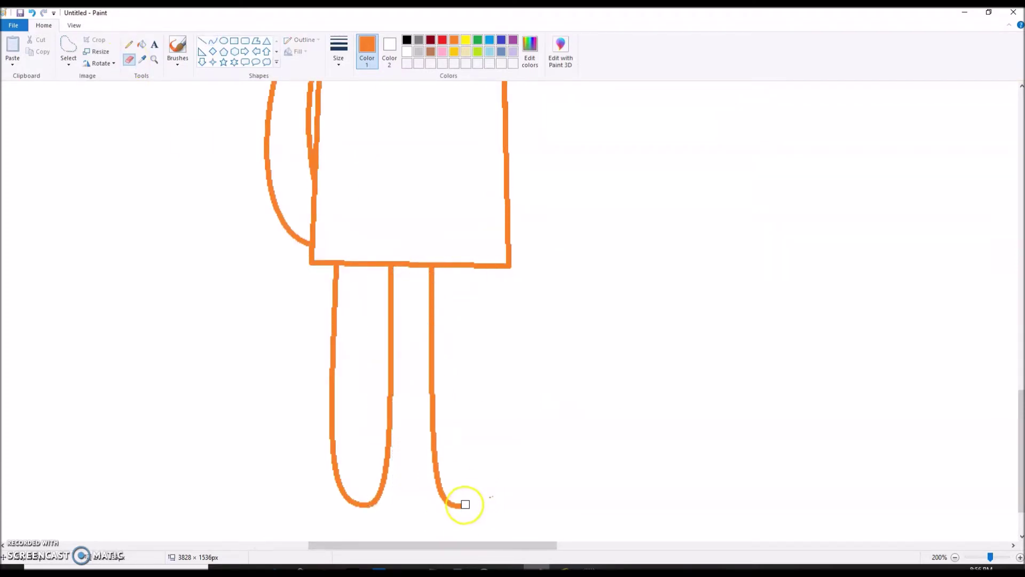
- Complete the right leg with an outer curve from the foot up to the body, and smooth its edge with the Pencil
click(213, 41)
drag(473, 505, 487, 267)
drag(477, 385, 470, 507)
mouse_move(486, 454)
mouse_down()
mouse_move(497, 406)
mouse_move(495, 446)
mouse_up()
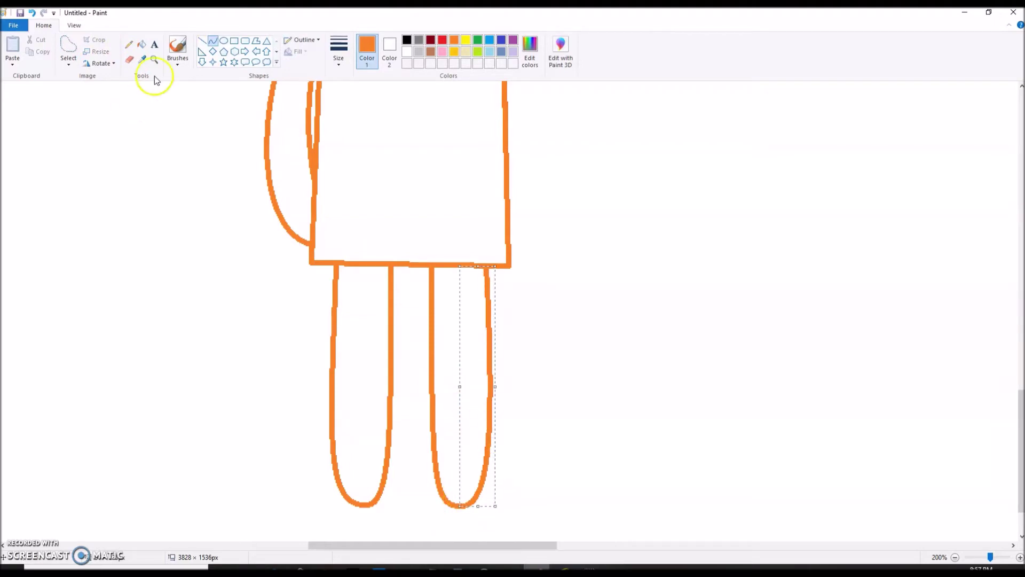
ctrl+scroll(139, 97, up, 3)
click(129, 44)
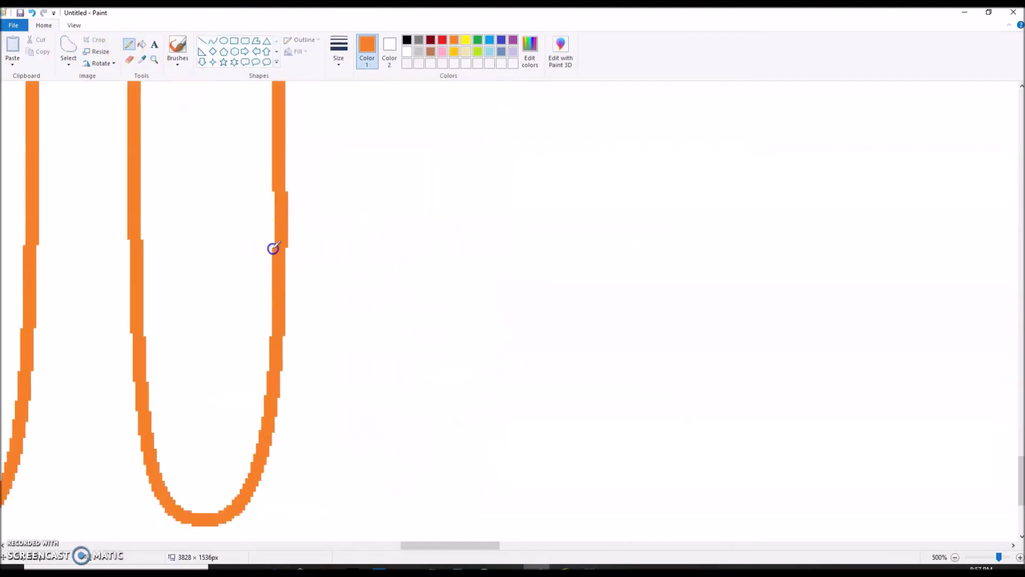
- Shorten both legs by moving their lower parts up with a free-form selection
click(955, 557)
click(955, 557)
click(955, 557)
drag(505, 544, 391, 544)
click(68, 45)
drag(448, 325, 616, 315)
drag(610, 388, 610, 366)
click(857, 324)
- Shift the lower parts of both legs up slightly more to shorten them further
scroll(857, 324, up, 4)
scroll(857, 324, down, 4)
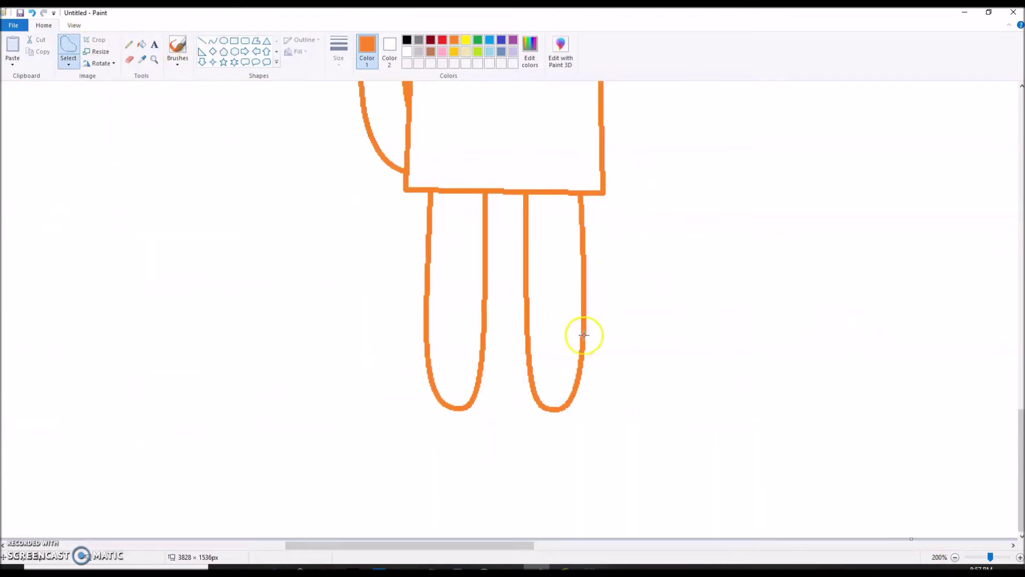
drag(416, 308, 657, 291)
drag(660, 354, 659, 342)
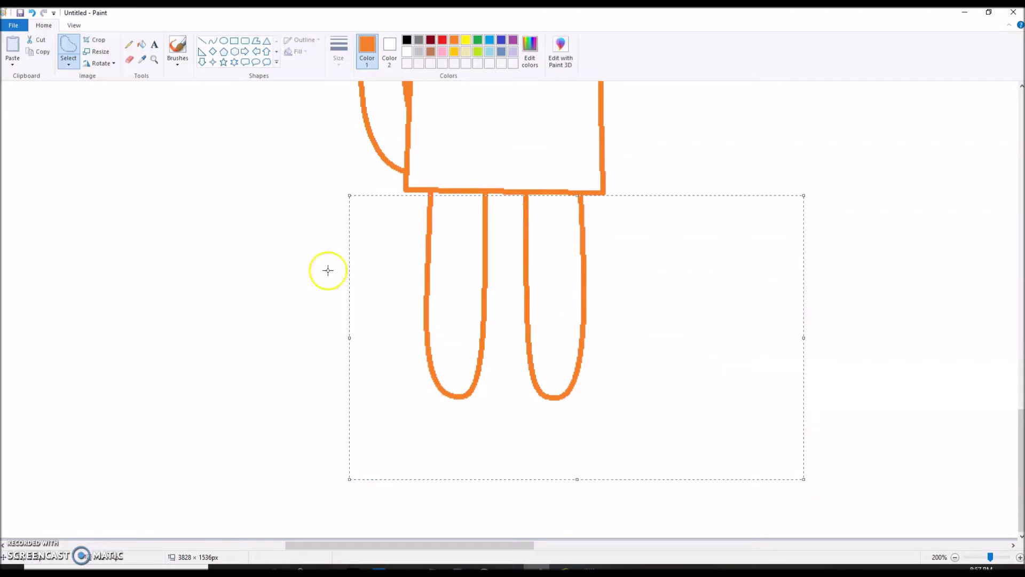
click(275, 237)
scroll(275, 236, up, 2)
scroll(275, 236, up, 5)
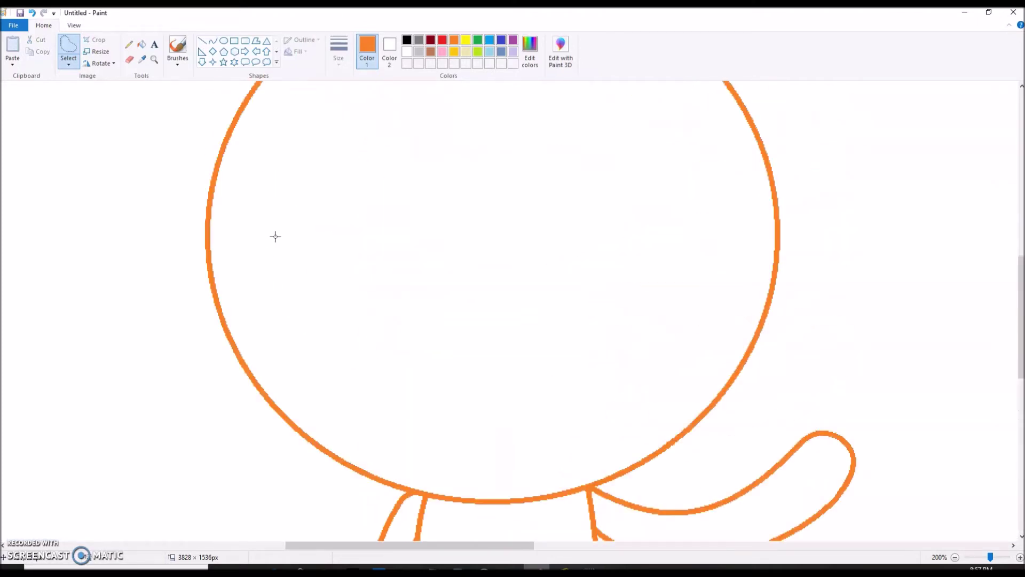
- Draw the left eye's inner edge as a curve from the head's top to its lower left edge, and touch up the end with the Pencil
click(955, 559)
scroll(480, 256, up, 5)
scroll(162, 74, down, 1)
click(45, 25)
scroll(349, 256, down, 4)
click(214, 41)
mouse_move(140, 327)
mouse_down()
mouse_move(211, 142)
mouse_move(190, 118)
mouse_up()
drag(193, 325, 244, 345)
drag(262, 178, 284, 189)
drag(285, 233, 288, 233)
click(154, 60)
click(356, 330)
click(356, 329)
click(129, 45)
click(88, 265)
click(955, 558)
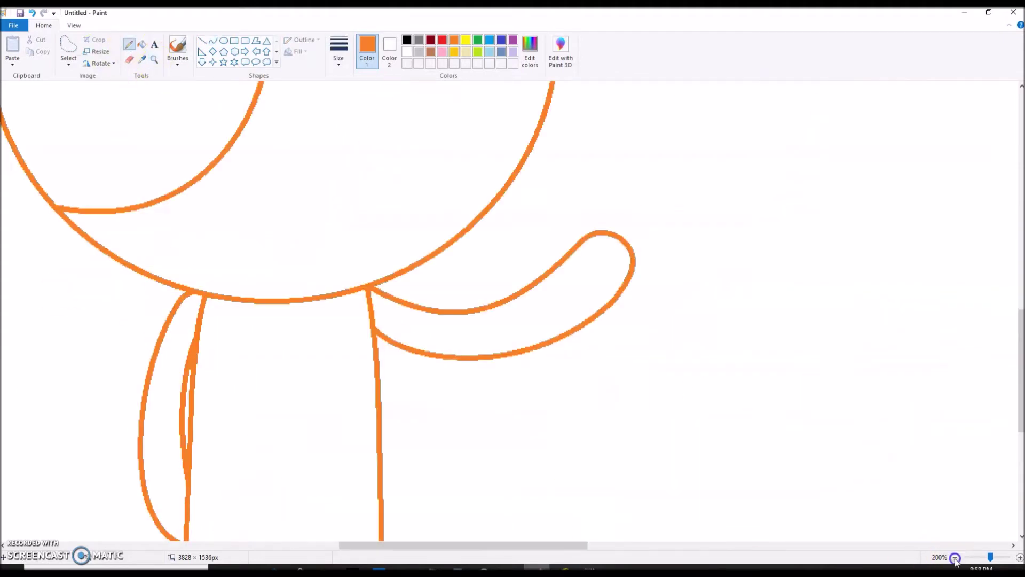
- Draw a curve bulging toward the face's centre for the right eye's inner edge, and adjust its position
click(955, 557)
click(213, 41)
mouse_move(188, 89)
mouse_down()
mouse_move(210, 290)
mouse_move(239, 303)
mouse_up()
drag(213, 171, 148, 188)
mouse_move(155, 272)
mouse_down()
mouse_move(156, 300)
mouse_move(145, 289)
mouse_up()
drag(242, 197, 538, 254)
mouse_move(450, 224)
mouse_down()
mouse_move(509, 147)
mouse_move(452, 192)
mouse_up()
drag(465, 177, 481, 151)
- Recolour the right eye's curve indigo and move it onto the right half of the head with a free-form selection
click(141, 45)
click(444, 246)
click(129, 45)
click(454, 40)
mouse_move(600, 141)
mouse_down()
mouse_move(458, 98)
mouse_move(518, 173)
mouse_up()
click(143, 44)
right_click(587, 220)
click(70, 45)
drag(588, 133, 540, 123)
drag(403, 239, 279, 211)
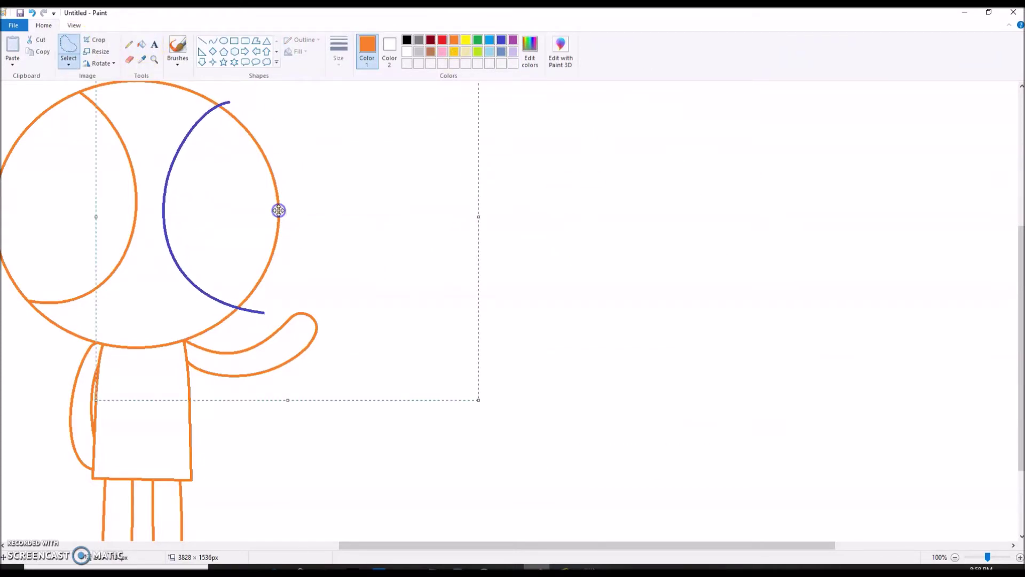
- Trim the right eye curve's ends that stick out of the head, and recolour the remaining curve orange
scroll(250, 139, up, 3)
click(133, 45)
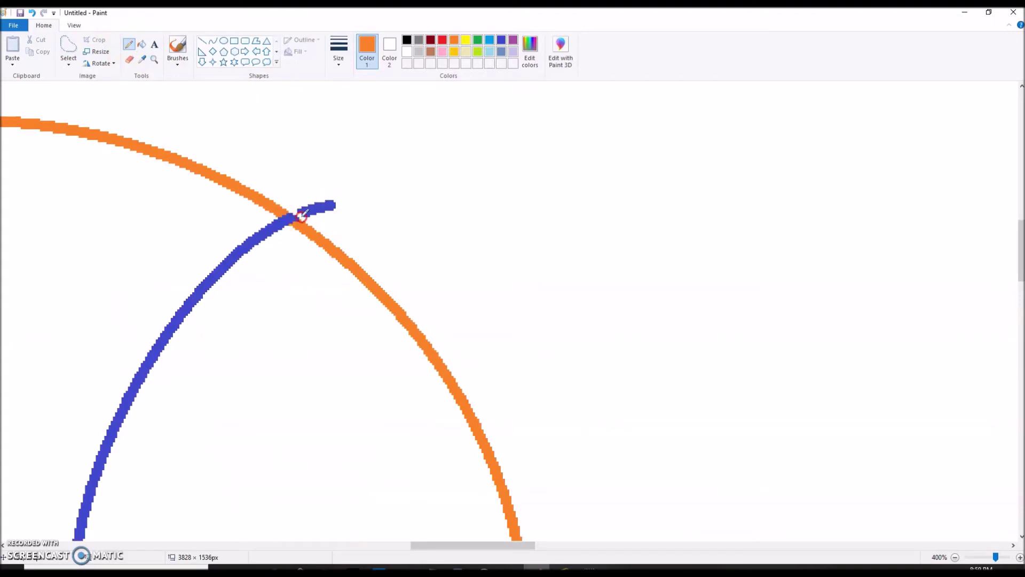
scroll(309, 210, down, 5)
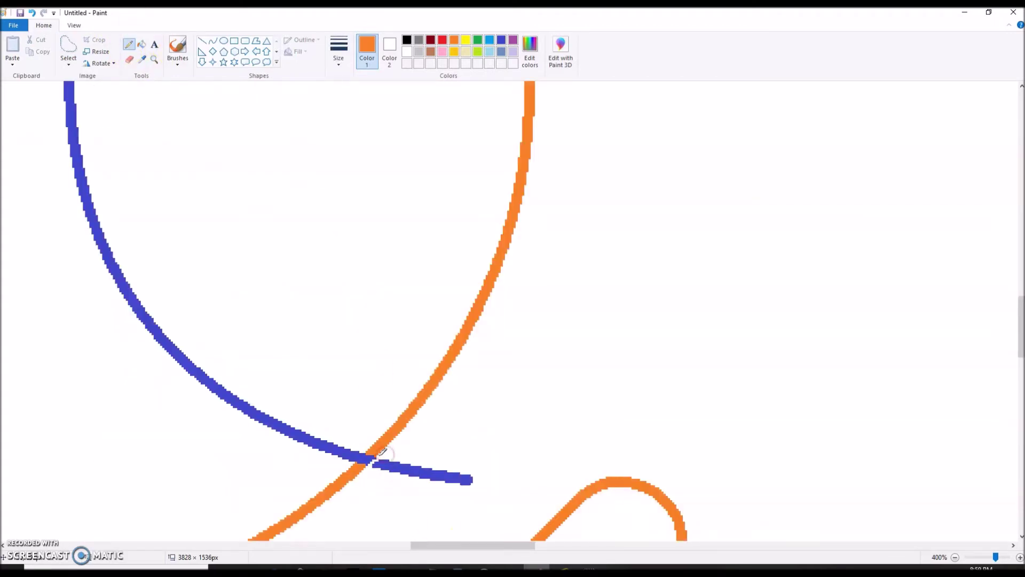
click(143, 45)
right_click(409, 473)
click(345, 453)
- Draw a small U-shaped smile between the eyes in the lower part of the face, and refine it with the Pencil
click(956, 557)
click(955, 557)
drag(481, 545, 393, 546)
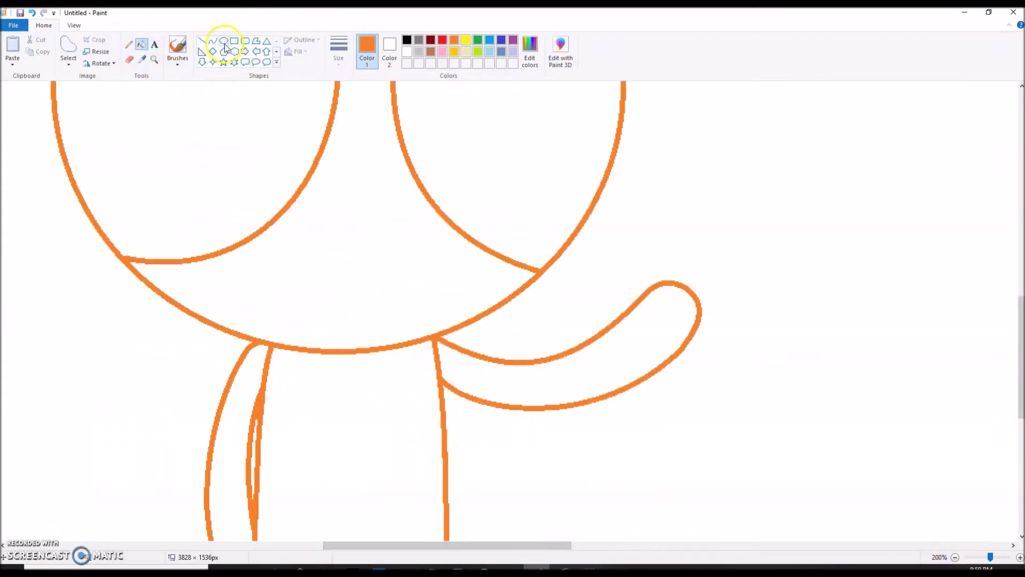
click(212, 40)
drag(312, 264, 400, 265)
drag(326, 275, 321, 301)
drag(381, 337, 375, 333)
scroll(375, 332, up, 2)
drag(361, 408, 363, 419)
drag(313, 425, 347, 421)
drag(394, 425, 392, 426)
click(133, 41)
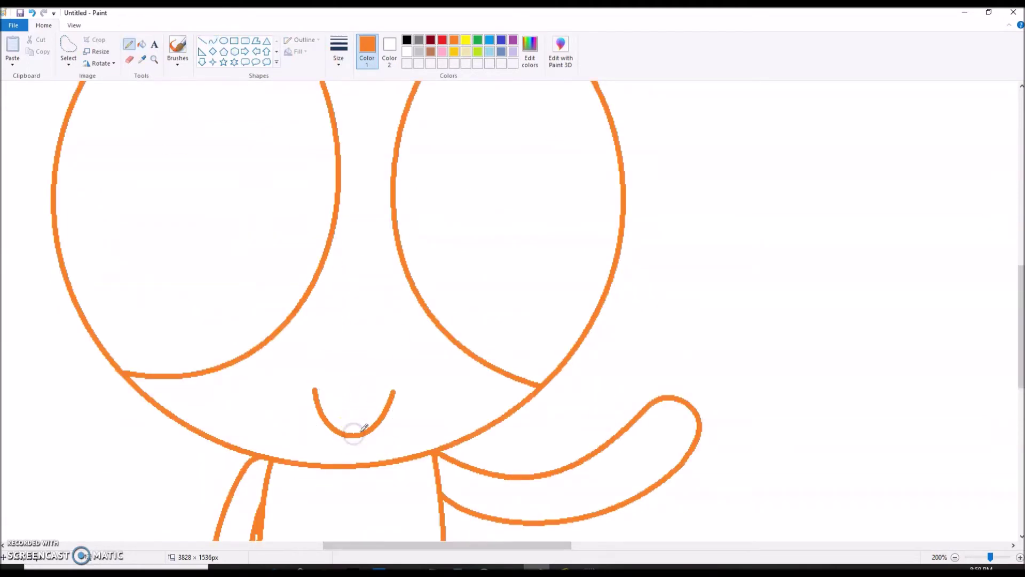
- Draw a curve inside the outer edge of each eye, bending outward from the head outline to the eye's lower edge
scroll(408, 426, up, 2)
click(218, 43)
drag(135, 129, 170, 489)
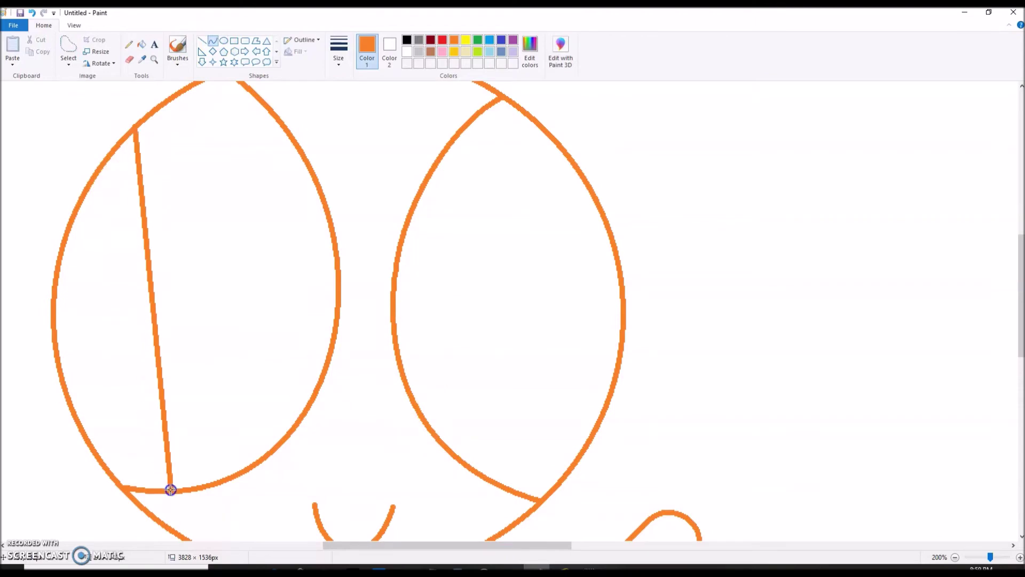
drag(140, 219, 66, 220)
drag(105, 352, 71, 412)
click(210, 42)
mouse_move(508, 487)
mouse_down()
mouse_move(579, 176)
mouse_move(611, 252)
mouse_move(614, 332)
mouse_move(591, 439)
mouse_move(515, 486)
mouse_move(573, 382)
mouse_move(599, 387)
mouse_up()
- Draw an oval highlight in the upper part of the left eye
click(224, 42)
drag(191, 87, 179, 335)
click(32, 13)
drag(180, 148, 307, 287)
click(454, 193)
- Draw a similar oval highlight in the upper part of the right eye and adjust its size
scroll(454, 193, down, 5)
scroll(454, 194, up, 5)
drag(426, 155, 541, 283)
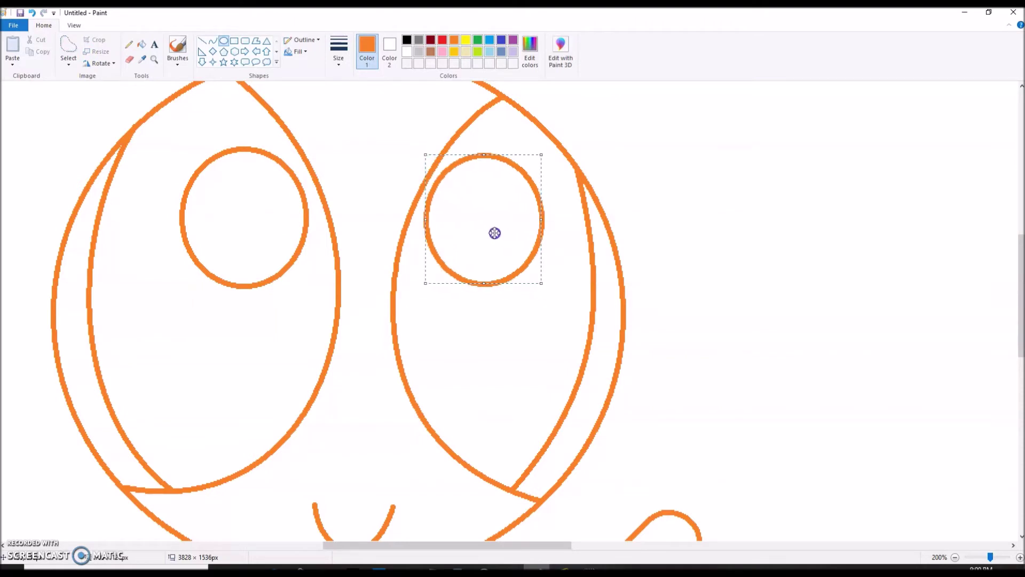
drag(541, 220, 545, 219)
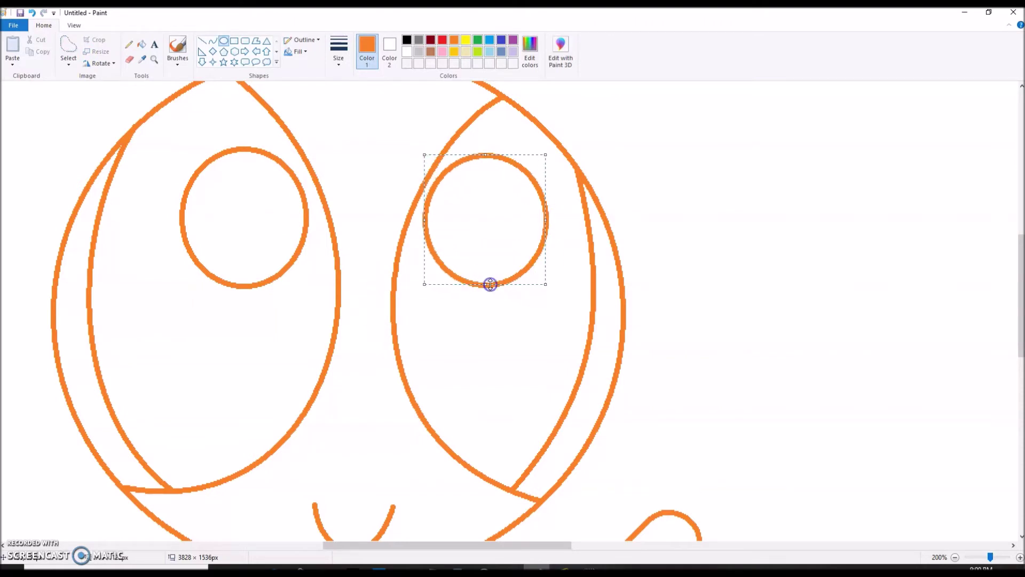
drag(486, 286, 487, 290)
drag(547, 224, 543, 222)
- Try filling both eyes with black and their outer slivers with purple
click(144, 44)
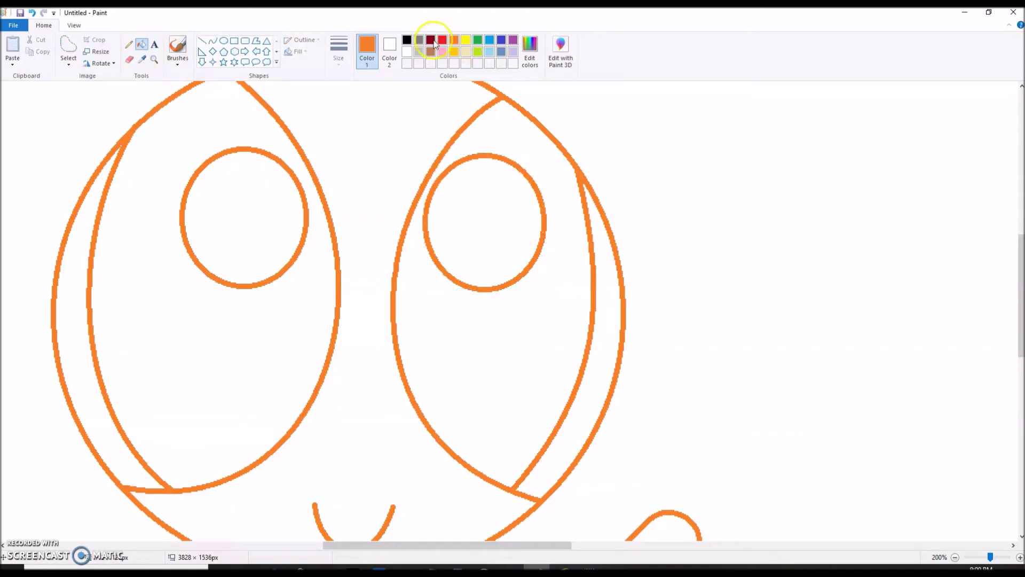
click(407, 40)
click(192, 158)
click(505, 138)
click(512, 40)
click(607, 299)
scroll(102, 326, up, 1)
scroll(102, 326, down, 1)
click(84, 340)
scroll(124, 356, down, 1)
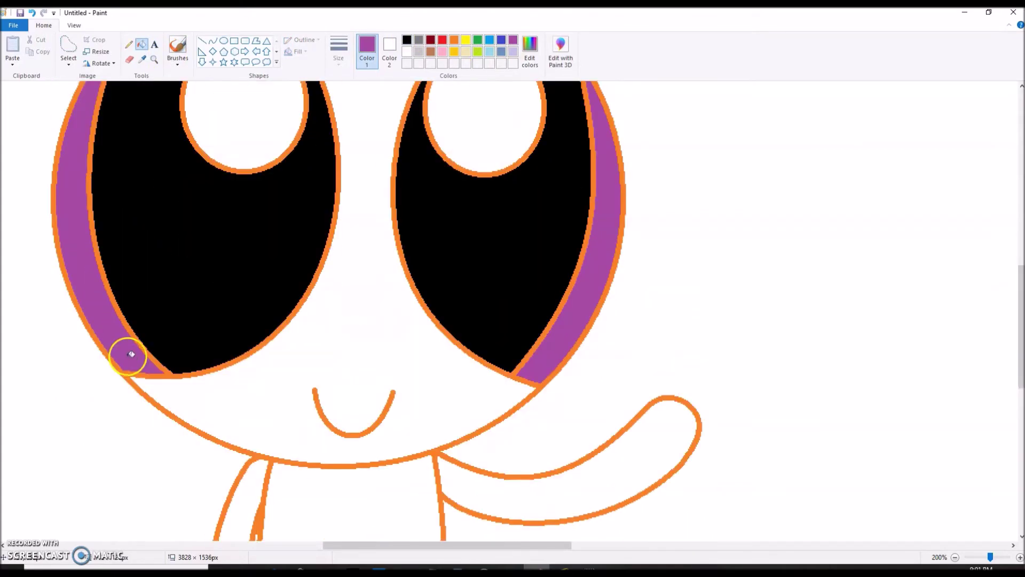
- Undo the black and purple fills in both eyes
key(ctrl+z)
key(ctrl+z)
scroll(513, 350, up, 2)
key(ctrl+z)
key(ctrl+z)
scroll(502, 299, down, 2)
- Draw a second orange curve in the left eye, bending outward between the highlight and the existing outer curve
click(454, 41)
scroll(171, 117, up, 3)
click(213, 40)
mouse_move(245, 319)
mouse_down()
mouse_move(172, 392)
mouse_move(219, 479)
mouse_up()
scroll(214, 358, down, 1)
scroll(185, 422, down, 1)
drag(203, 219, 128, 168)
drag(119, 364, 97, 316)
- Draw a matching second curve in the right eye, and join its lower end to the eye outline with the Pencil
drag(535, 124, 483, 473)
mouse_move(507, 299)
mouse_down()
mouse_move(534, 247)
mouse_move(567, 338)
mouse_up()
drag(524, 473, 523, 461)
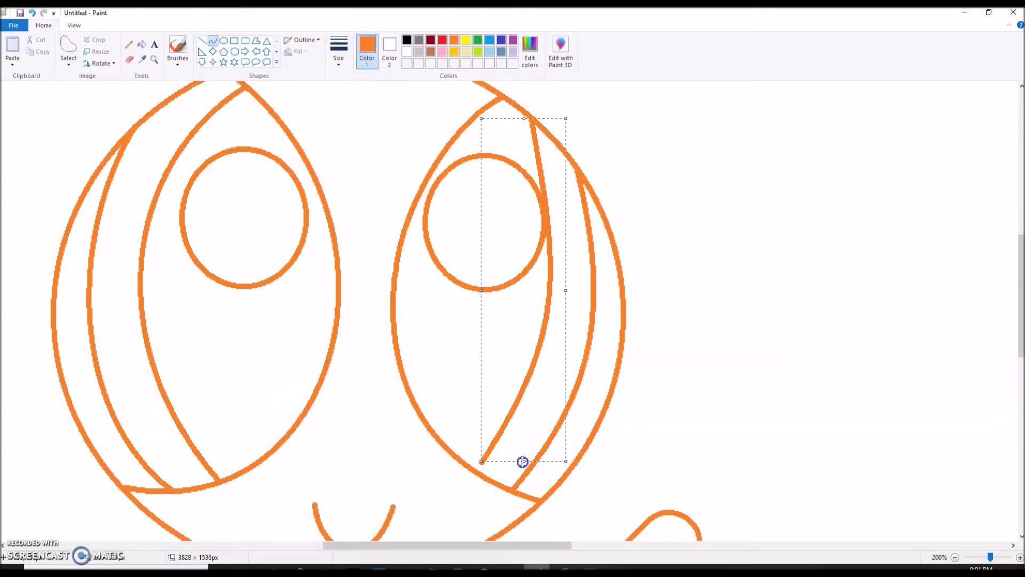
click(129, 44)
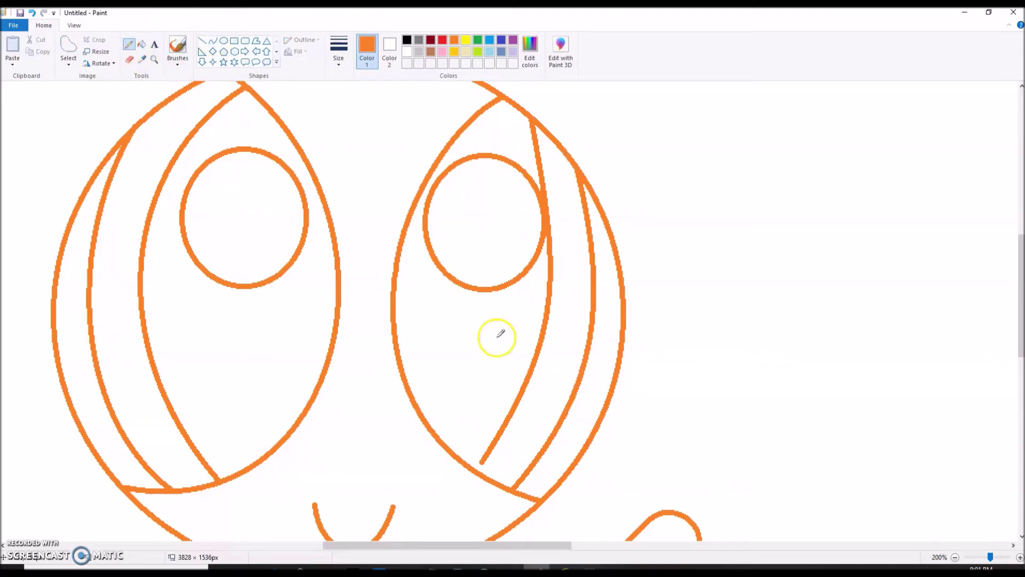
scroll(374, 247, up, 3)
- Recolour the character's outlines black and fill both pupils around the white highlights with black
click(141, 44)
click(956, 557)
click(406, 41)
click(270, 195)
click(151, 205)
key(ctrl+z)
click(153, 206)
click(197, 353)
click(124, 277)
click(246, 298)
- Fill the iris band of each eye with purple
click(513, 40)
click(284, 275)
click(75, 313)
- Create a custom light peach skin colour and fill the arms with it
drag(535, 545, 458, 544)
scroll(470, 245, down, 3)
click(530, 51)
drag(630, 280, 630, 229)
click(413, 362)
click(273, 348)
click(443, 289)
- Fill both legs with blue
click(489, 40)
click(358, 459)
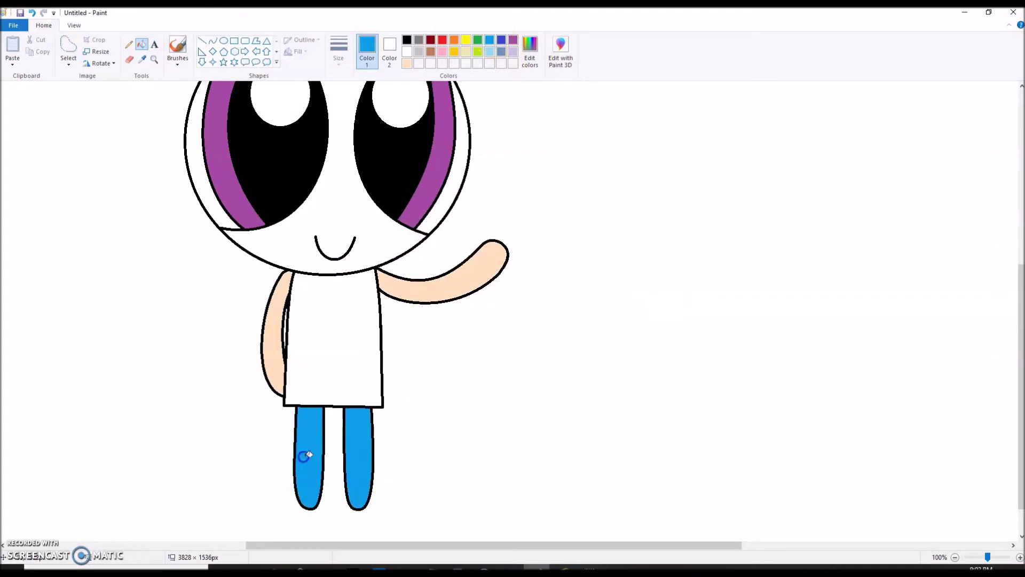
click(303, 455)
- Draw a black horizontal line across both legs above the feet, and erase the part between the legs
scroll(374, 430, up, 3)
click(202, 40)
click(407, 40)
scroll(385, 311, down, 5)
mouse_move(198, 152)
mouse_down()
mouse_move(445, 170)
mouse_move(504, 156)
mouse_up()
click(130, 59)
click(323, 153)
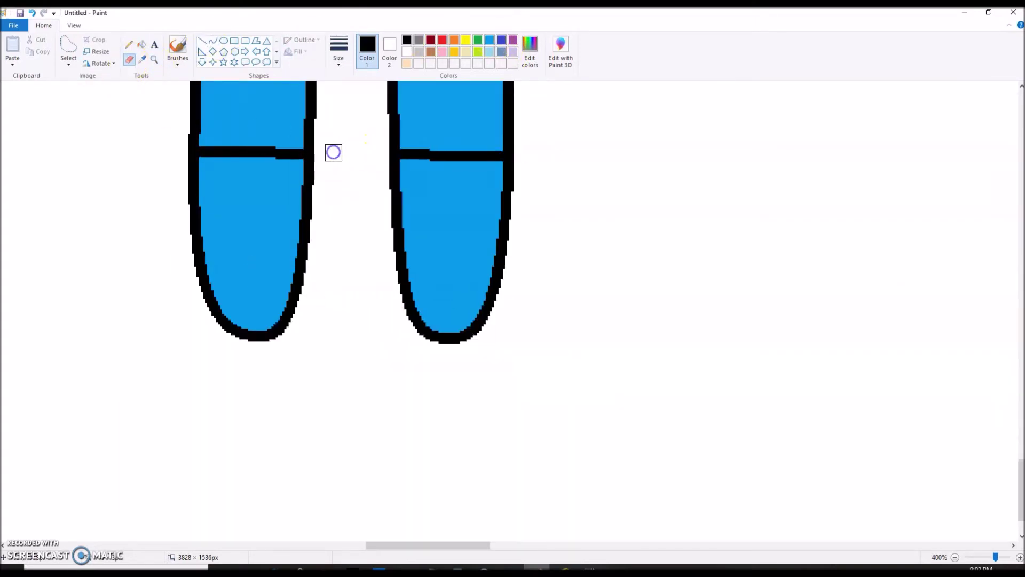
- Fill the upper parts of both legs with green
scroll(350, 200, up, 3)
click(143, 44)
click(478, 40)
click(444, 249)
click(256, 257)
- Fill the body with light lavender
scroll(261, 261, up, 3)
click(956, 557)
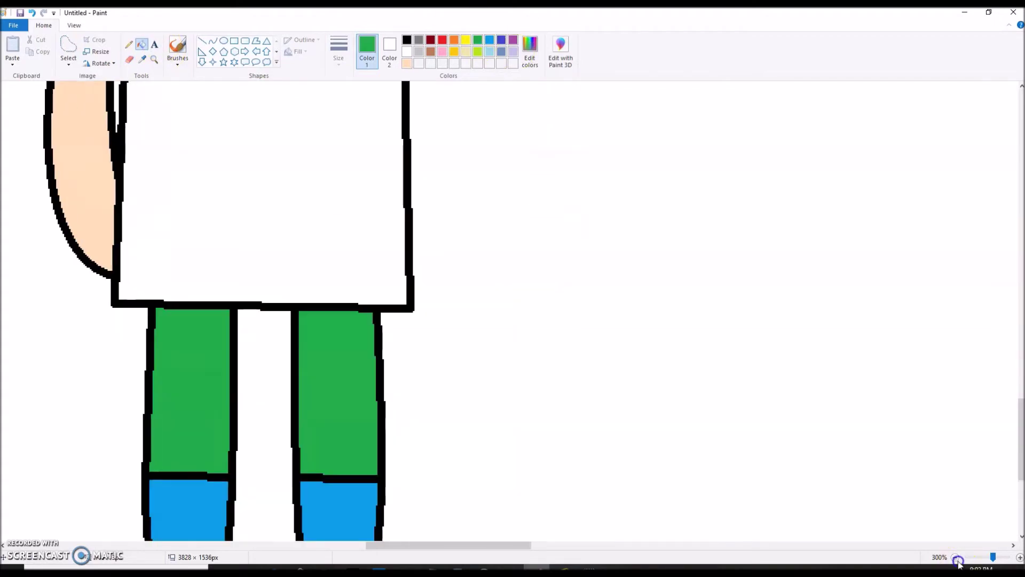
click(956, 558)
click(512, 52)
click(213, 240)
- Sample the peach colour from the arm and fill the face with it
scroll(214, 241, up, 7)
click(956, 558)
click(143, 59)
click(226, 319)
click(133, 278)
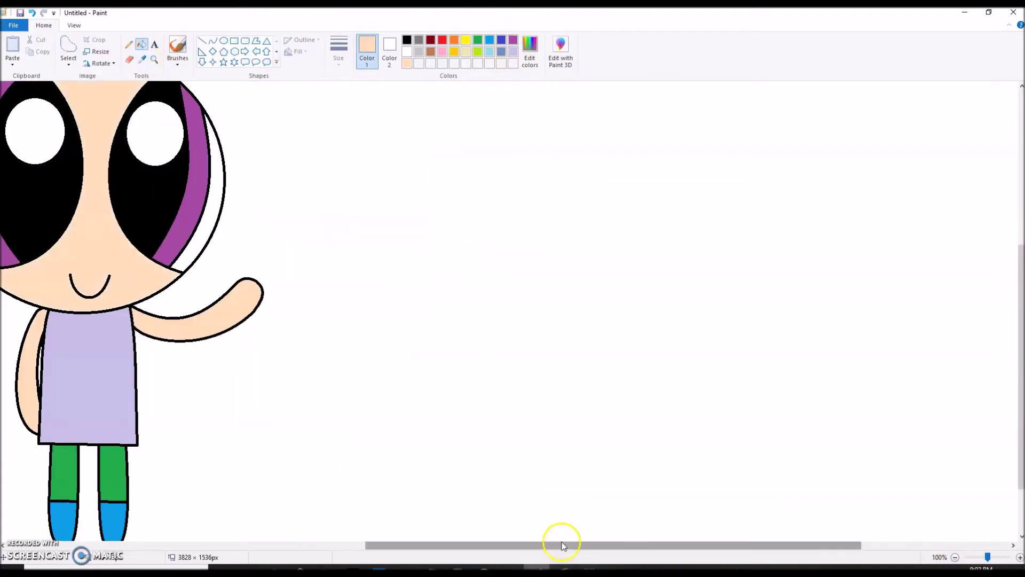
- Draw an orange curve diagonally across the face from the head's upper left to its right side for the fringe
drag(562, 546, 446, 551)
scroll(291, 240, up, 3)
drag(232, 173, 472, 291)
click(257, 215)
click(368, 273)
- Draw the top of the hair as an orange arc over the head from its upper left to its right side
click(212, 40)
drag(230, 162, 481, 321)
drag(380, 252, 330, 89)
drag(456, 155, 511, 168)
- Draw the left side of the hair as an orange curve bulging outward from the hair's top down beside the arm
click(215, 40)
mouse_move(229, 163)
mouse_down()
mouse_move(171, 408)
mouse_move(223, 506)
mouse_up()
drag(220, 230, 189, 181)
mouse_move(185, 267)
mouse_down()
mouse_move(147, 293)
mouse_move(122, 290)
mouse_up()
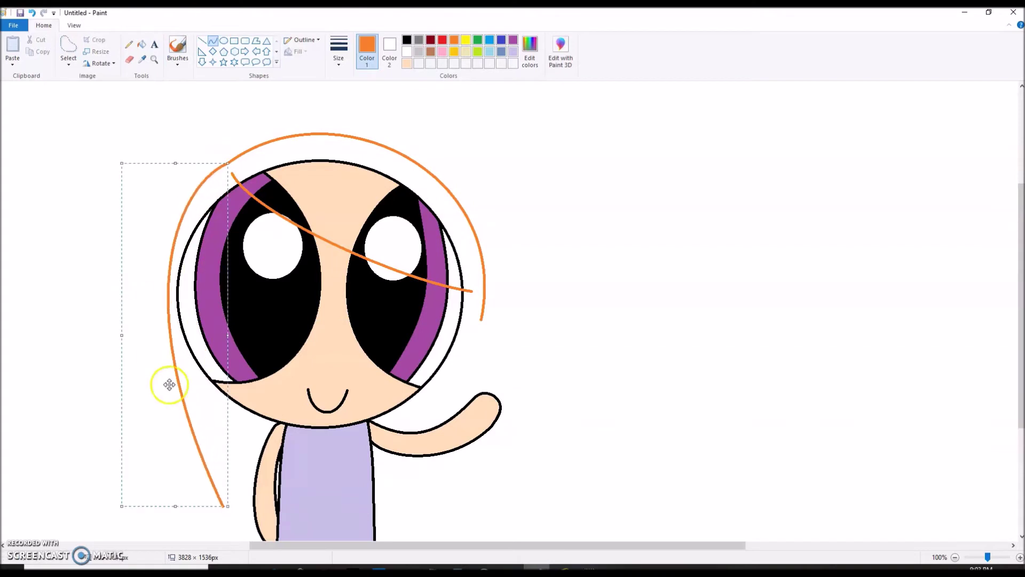
- Draw the notched bottom of the left hair with orange lines and extend the right side down past the raised arm with an orange curve
scroll(170, 384, down, 3)
click(201, 41)
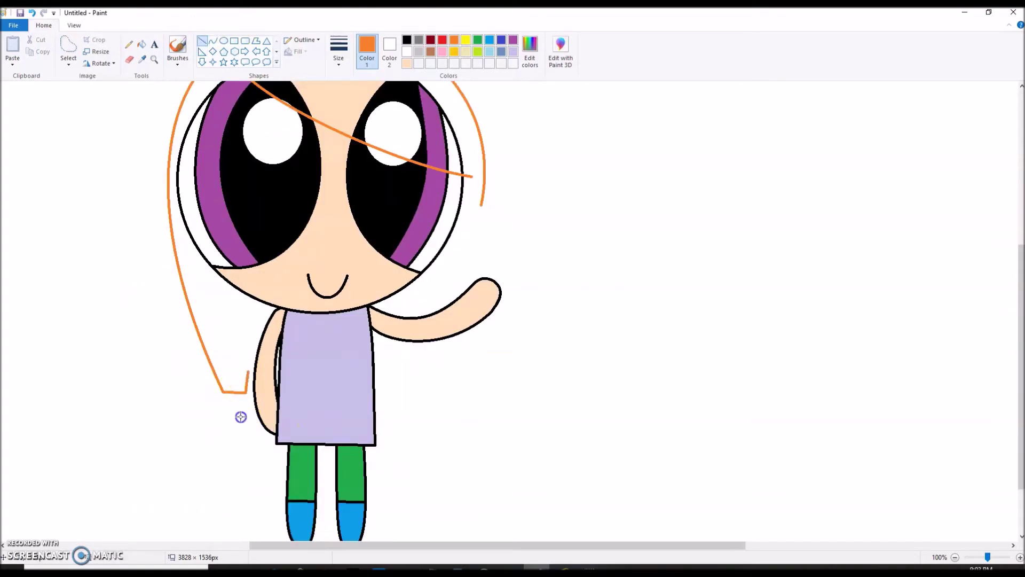
click(213, 41)
drag(482, 202, 477, 236)
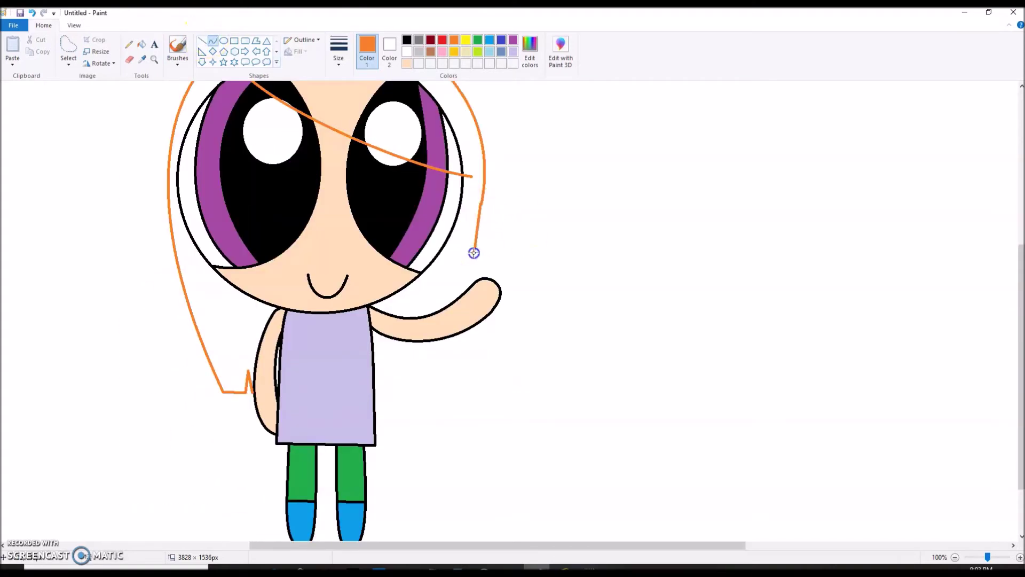
- Erase the part of the orange hair line that crosses the inside of the raised arm
click(155, 59)
click(337, 289)
drag(626, 124, 544, 493)
click(154, 59)
click(592, 358)
click(488, 305)
click(129, 59)
drag(409, 211, 432, 192)
click(366, 364)
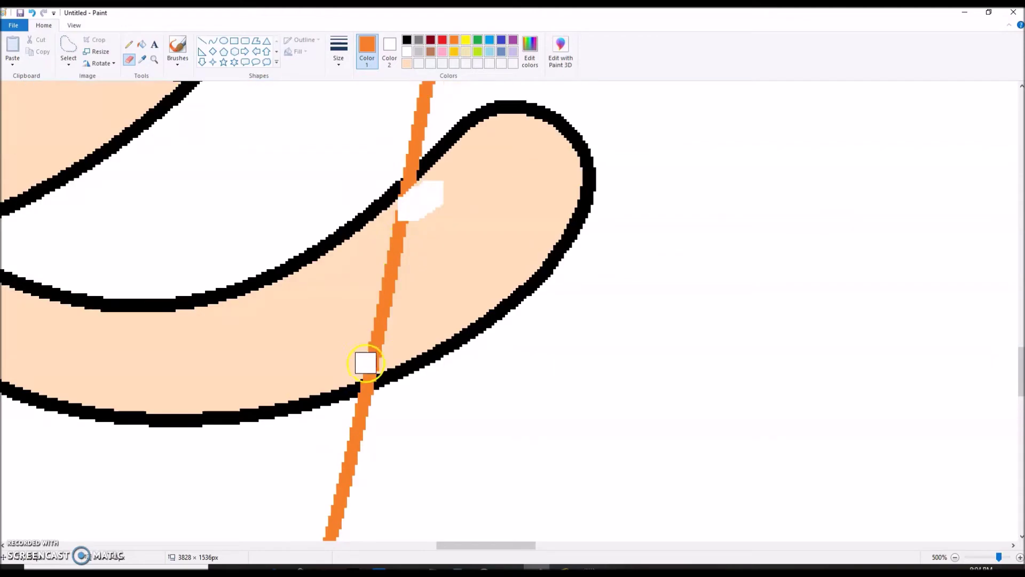
drag(371, 353, 409, 214)
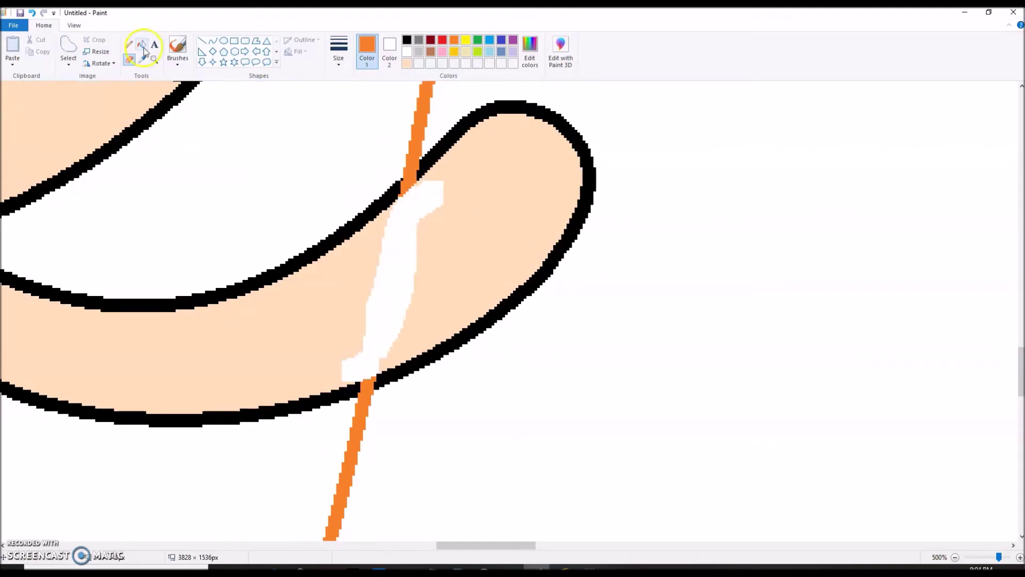
- Fill the erased patch inside the raised arm with peach
click(142, 44)
click(407, 63)
click(417, 209)
- Recolour the orange outline around the head black and blank the parts of the head above the fringe in white
click(407, 40)
scroll(449, 267, down, 3)
scroll(448, 268, up, 10)
click(501, 272)
click(955, 558)
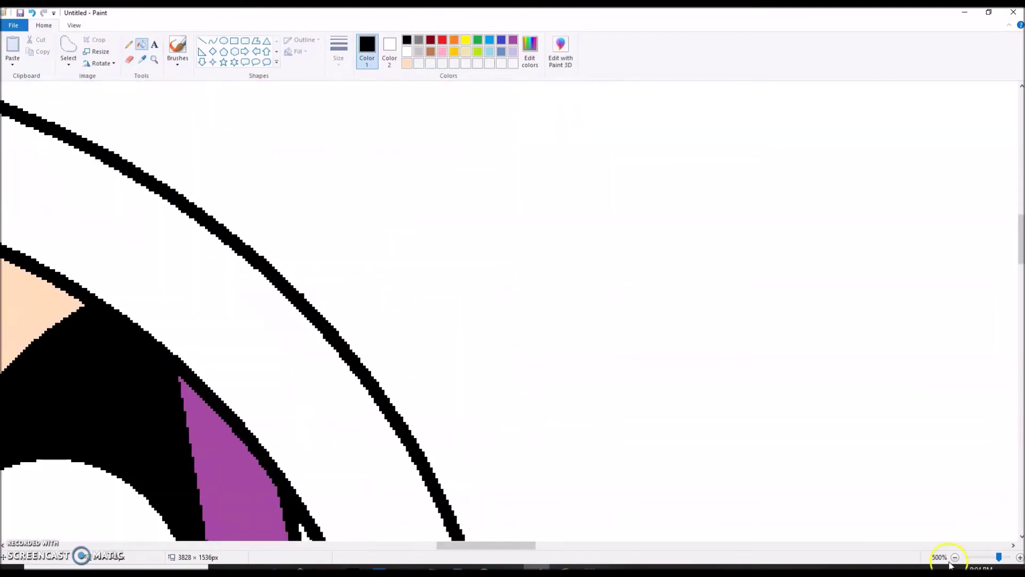
click(955, 558)
click(955, 557)
click(954, 557)
drag(649, 545, 504, 546)
click(222, 131)
click(407, 52)
- Draw the bottom of the right hair with orange straight lines, including a small pointed notch next to the dress
click(454, 40)
click(202, 41)
click(154, 60)
click(357, 420)
click(359, 407)
click(203, 40)
mouse_move(556, 315)
mouse_down()
mouse_move(388, 316)
mouse_move(383, 256)
mouse_up()
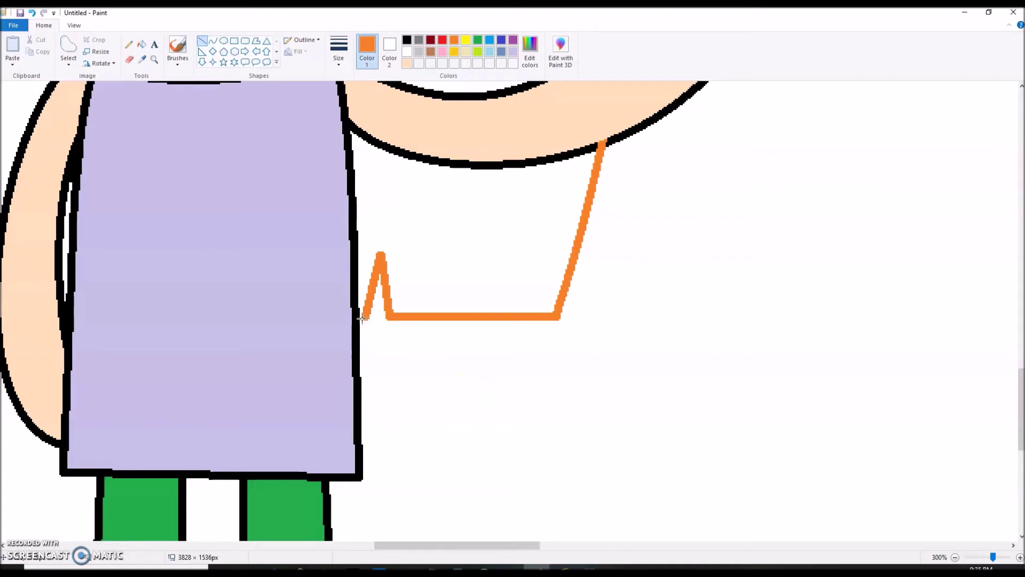
- Recolour the remaining orange hair outlines black
click(955, 558)
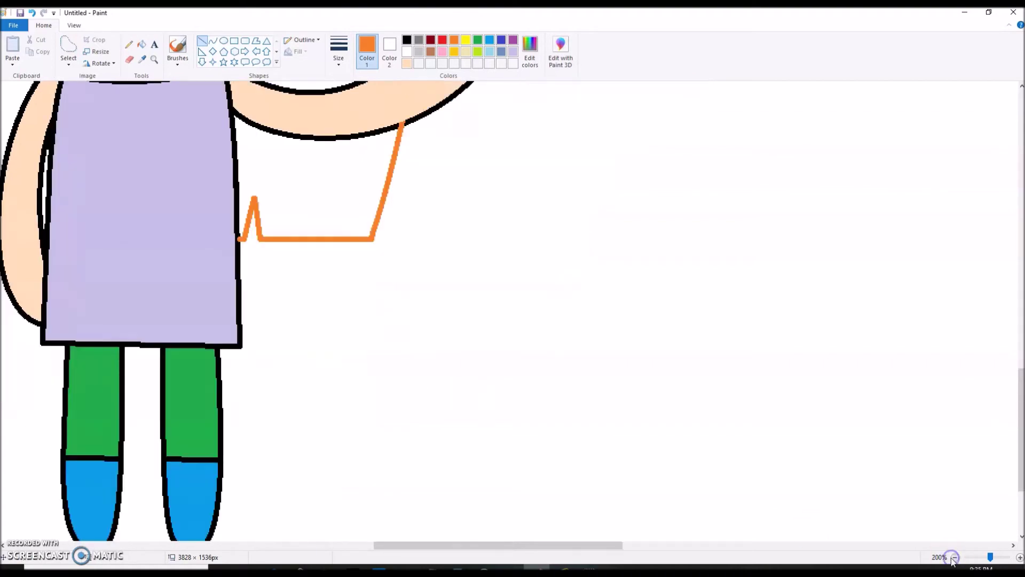
click(955, 557)
click(142, 45)
click(407, 40)
click(216, 207)
click(32, 13)
click(212, 210)
click(201, 373)
- Draw a green curve from the fringe down over the left eye's outer edge for the inner side of the left hair
drag(454, 545, 310, 546)
scroll(288, 471, up, 3)
scroll(289, 470, down, 3)
click(213, 41)
click(478, 40)
drag(276, 217, 247, 426)
drag(264, 312, 250, 300)
click(234, 353)
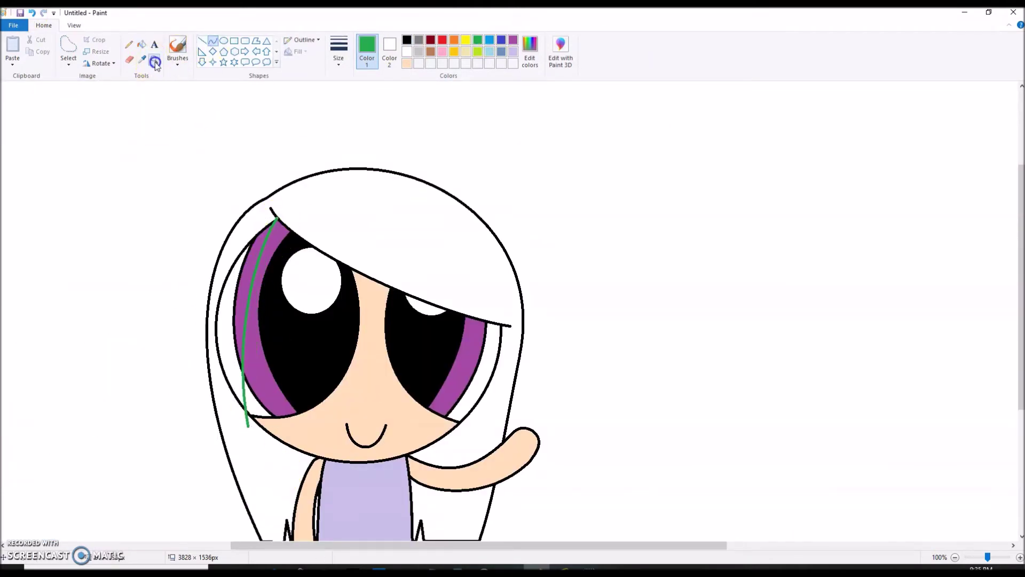
- Clear the parts of the left eye and head outside the green curve to white, and recolour the curve black
click(154, 60)
click(288, 430)
scroll(385, 419, up, 2)
click(142, 44)
click(407, 40)
click(416, 152)
click(385, 195)
scroll(392, 202, up, 4)
click(437, 282)
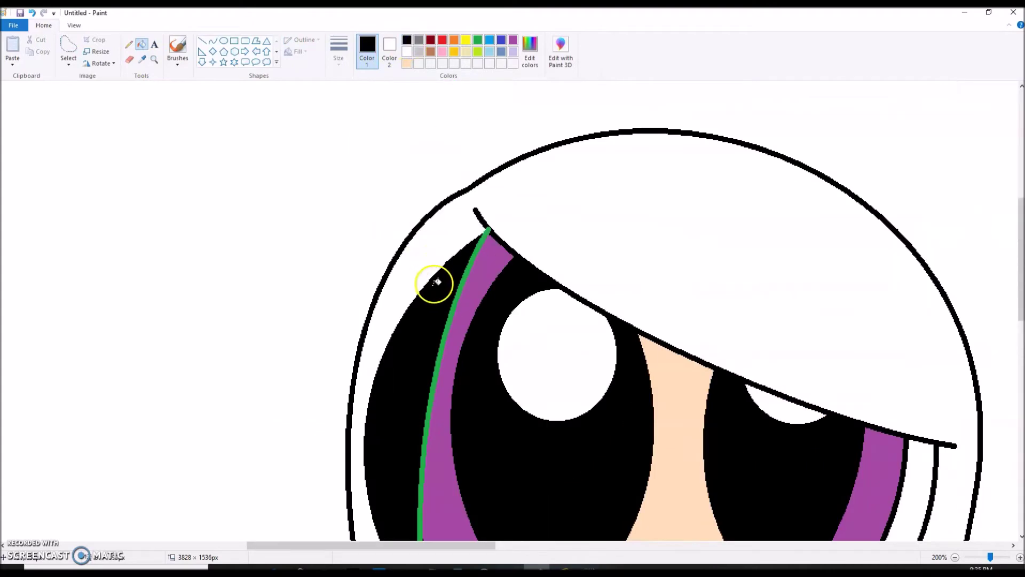
right_click(431, 286)
click(480, 240)
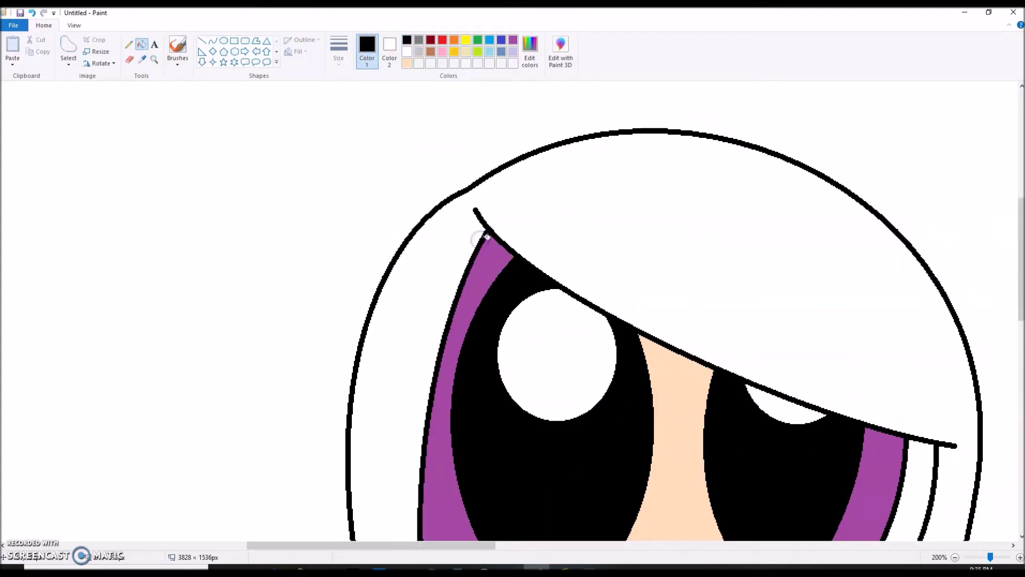
- Mix a dark brown custom colour and fill the sections of the hair with it
scroll(480, 240, down, 6)
click(956, 557)
scroll(347, 317, up, 2)
scroll(348, 317, down, 2)
scroll(347, 317, up, 2)
click(526, 66)
click(419, 277)
click(415, 361)
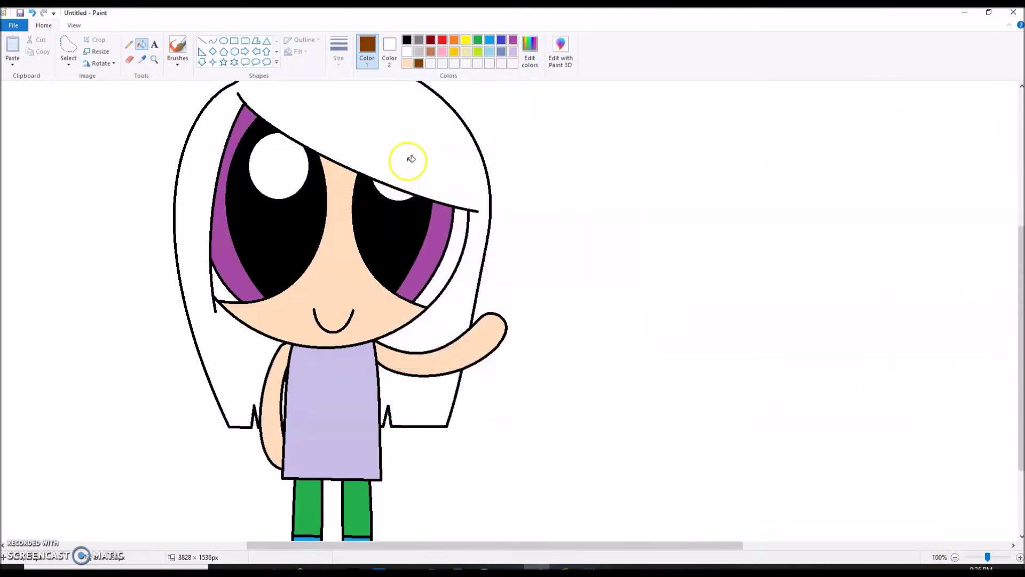
click(408, 174)
click(402, 396)
click(282, 407)
- Undo the last fill and fill the remaining small gap in the hair with brown
click(32, 13)
click(153, 59)
click(305, 294)
scroll(309, 303, down, 5)
click(364, 315)
click(141, 45)
click(762, 261)
- Select the entire drawing and copy it
double_click(955, 557)
click(956, 558)
click(69, 45)
mouse_move(593, 158)
mouse_down()
mouse_move(245, 558)
mouse_move(594, 161)
mouse_up()
right_click(641, 267)
click(689, 320)
right_click(671, 292)
click(701, 311)
- Start a new picture, saving the current drawing as the PNG file test 1, and paste the copied drawing onto the new canvas
click(13, 25)
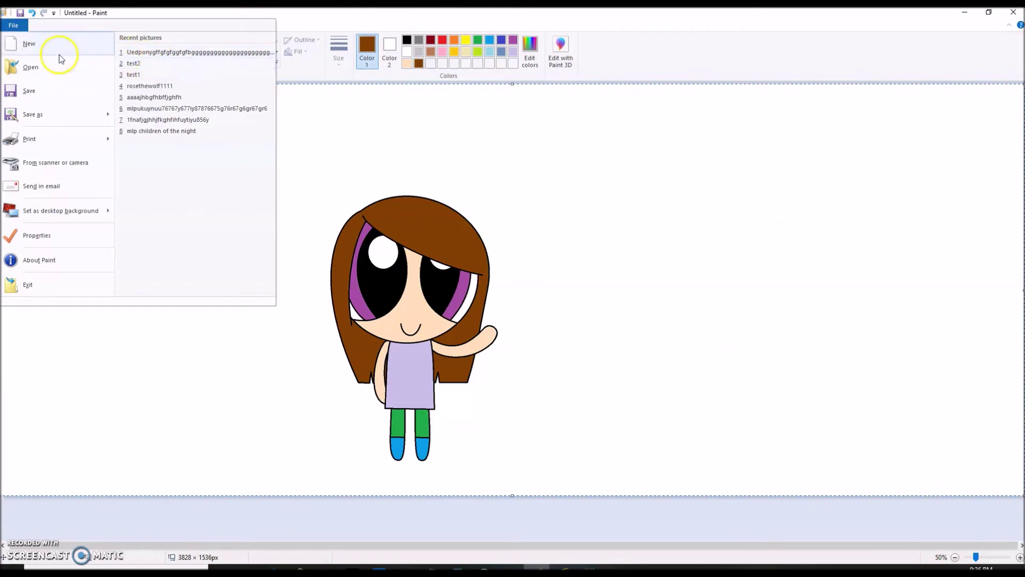
click(61, 47)
click(483, 291)
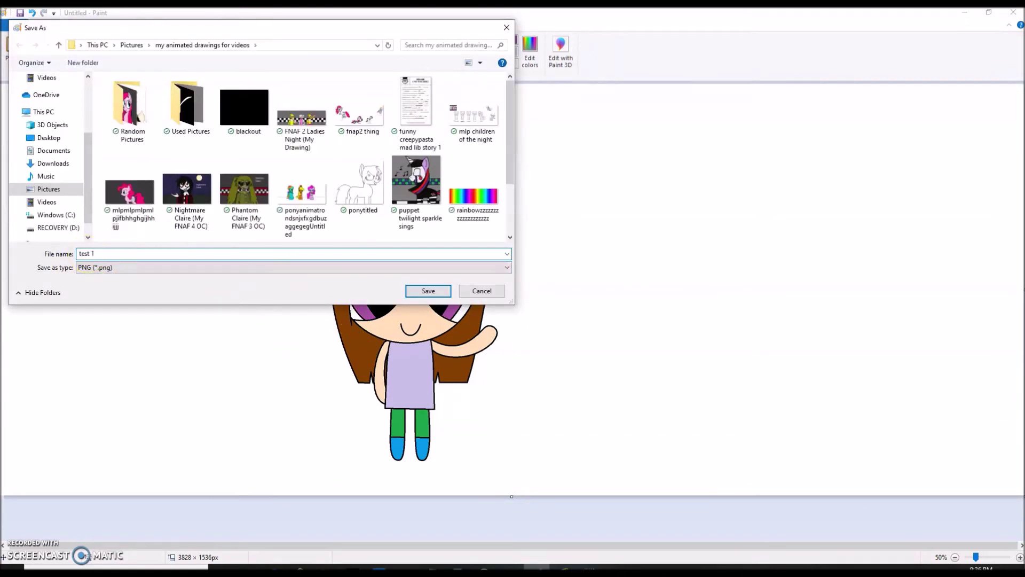
click(428, 290)
click(126, 47)
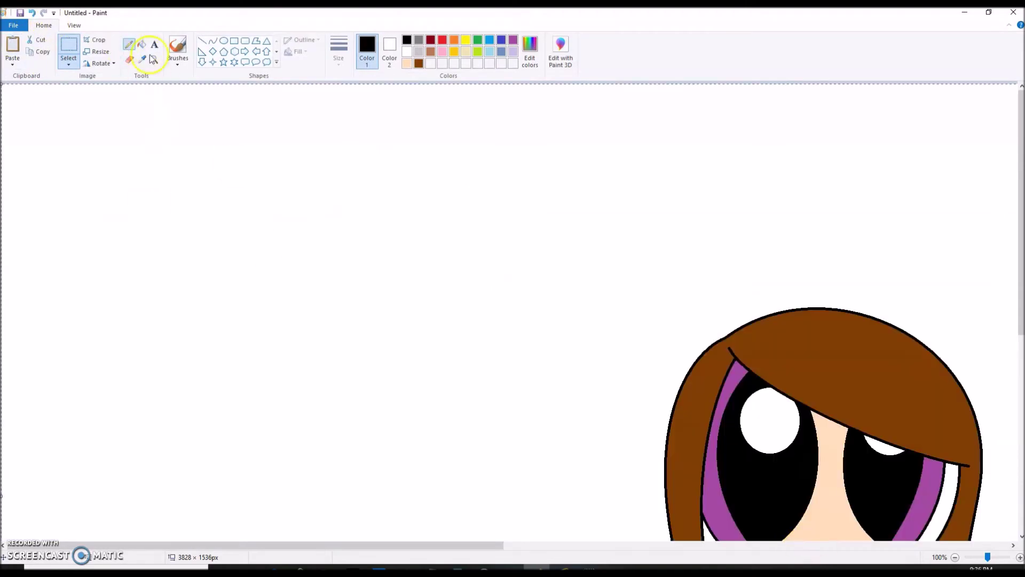
- Draw a red curve from the shoulder across the raised arm for the upper edge of a lowered arm
drag(475, 543, 678, 543)
scroll(616, 295, down, 5)
click(616, 295)
click(213, 41)
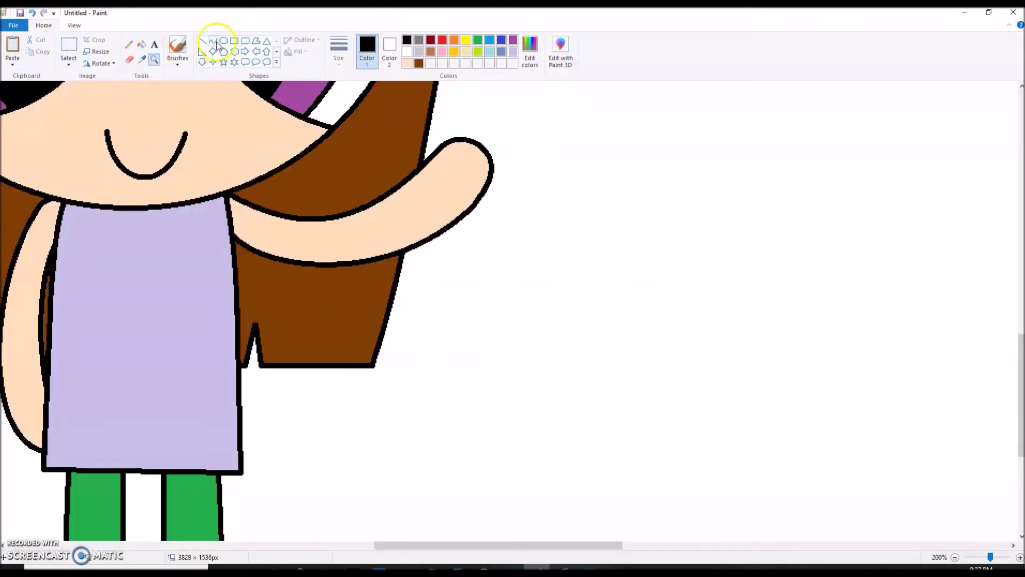
drag(231, 197, 470, 221)
drag(352, 224, 362, 254)
- Draw a second red curve from the dress across the hair for the lower edge of the lowered arm
click(203, 42)
click(212, 38)
mouse_move(232, 228)
mouse_down()
mouse_move(418, 247)
mouse_move(475, 265)
mouse_up()
mouse_move(347, 248)
mouse_down()
mouse_move(353, 289)
mouse_move(391, 306)
mouse_up()
- Draw the rounded hand in blue, joining the outer ends of the two red arm curves
key(ctrl+Page_Up)
click(491, 41)
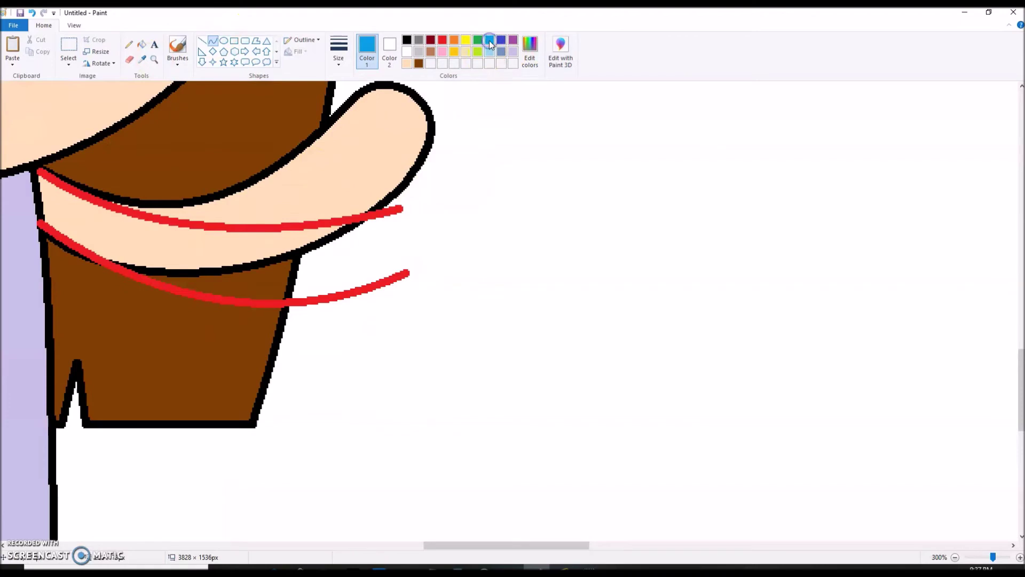
drag(304, 224, 416, 274)
drag(362, 249, 358, 184)
drag(424, 220, 437, 214)
click(129, 45)
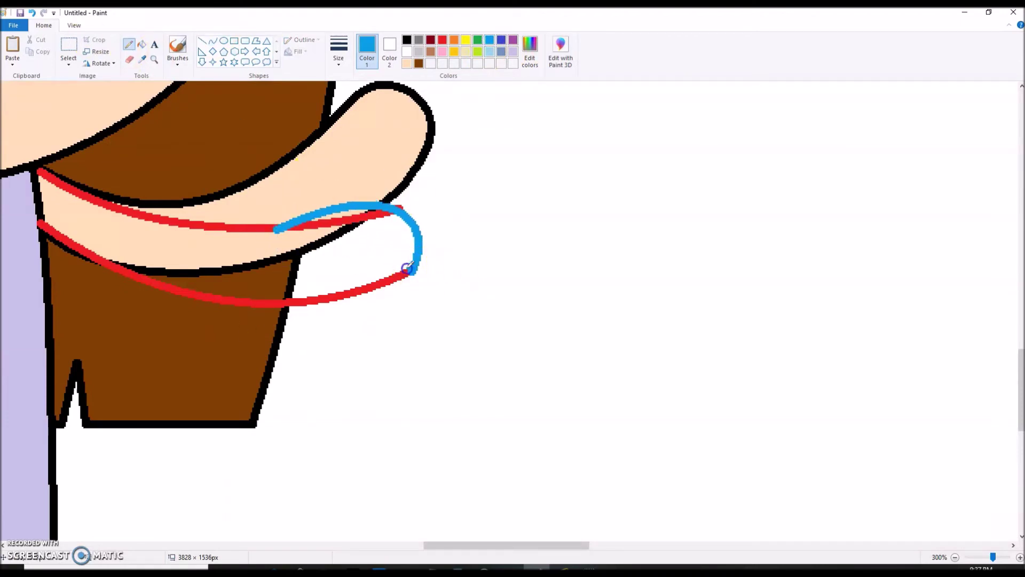
- Fill the new arm's interior and the old lines inside it with the hair's brown
click(154, 59)
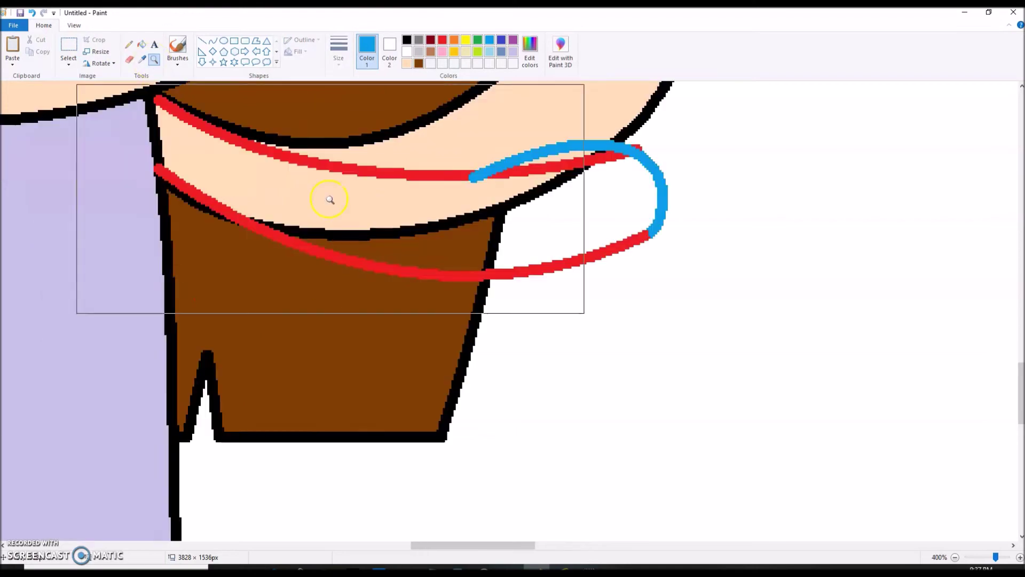
click(328, 200)
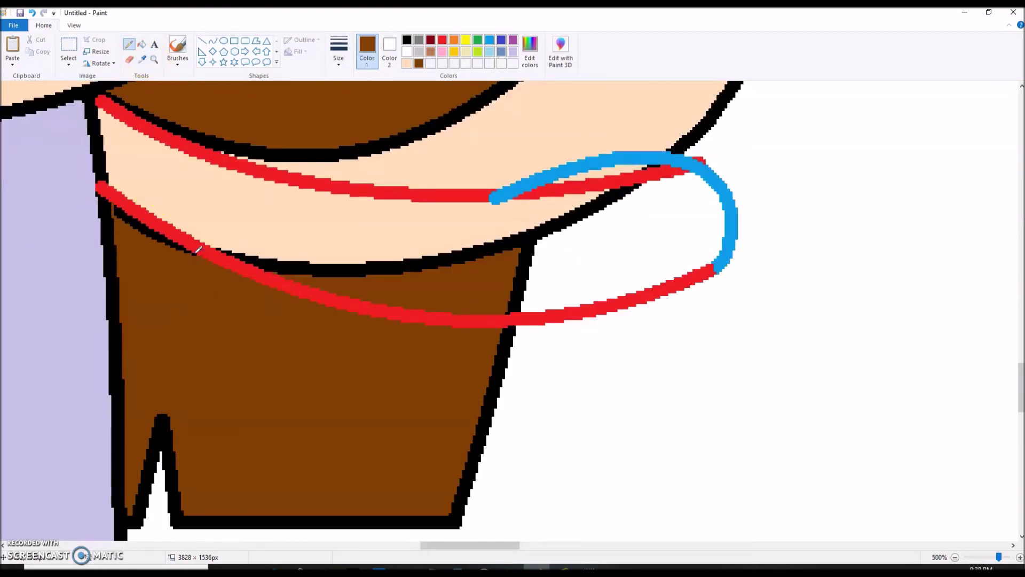
click(142, 46)
click(618, 183)
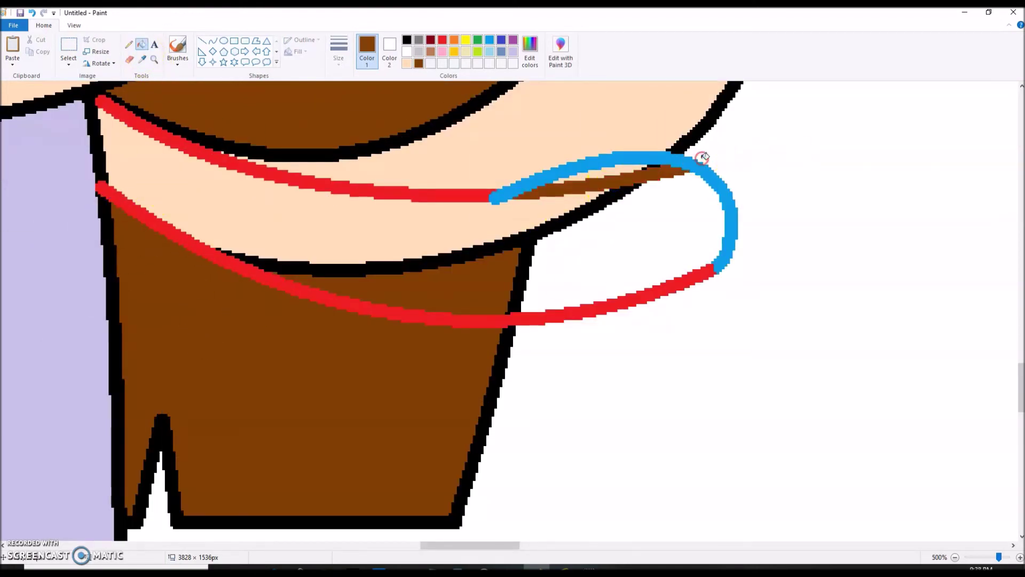
click(607, 188)
click(425, 227)
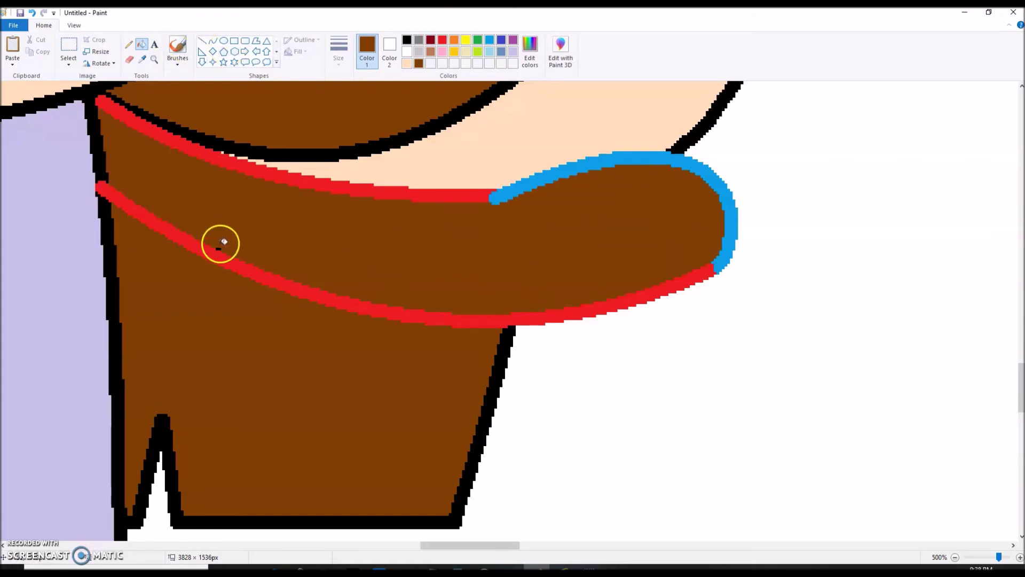
- Draw a shallow purple curve smoothing the new arm's upper edge where the red and blue lines meet
click(213, 40)
click(512, 40)
drag(427, 196, 633, 156)
drag(529, 177, 525, 184)
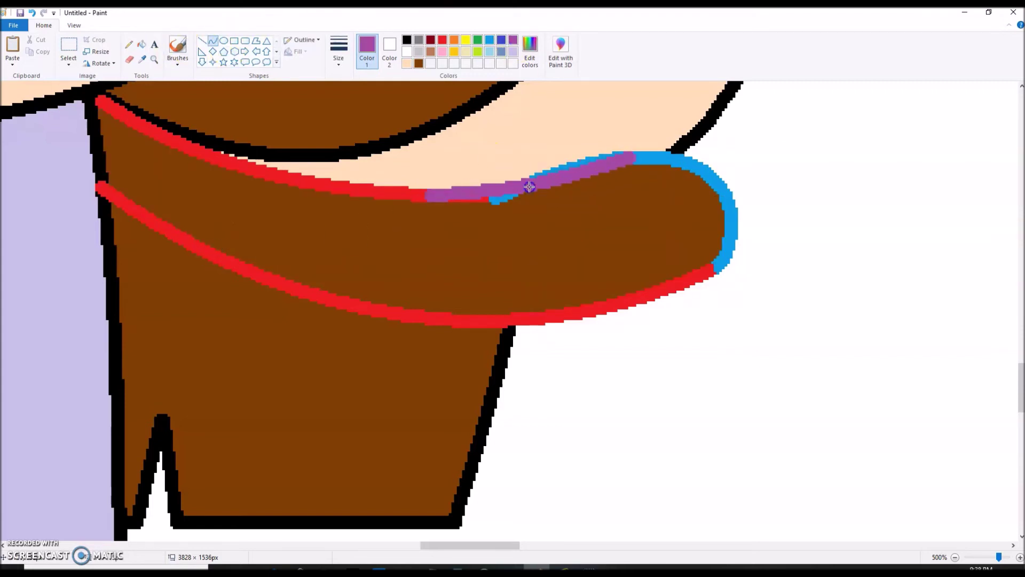
- Fill the new arm and the stray line pieces beside the purple curve with peach
click(142, 44)
click(407, 63)
click(547, 167)
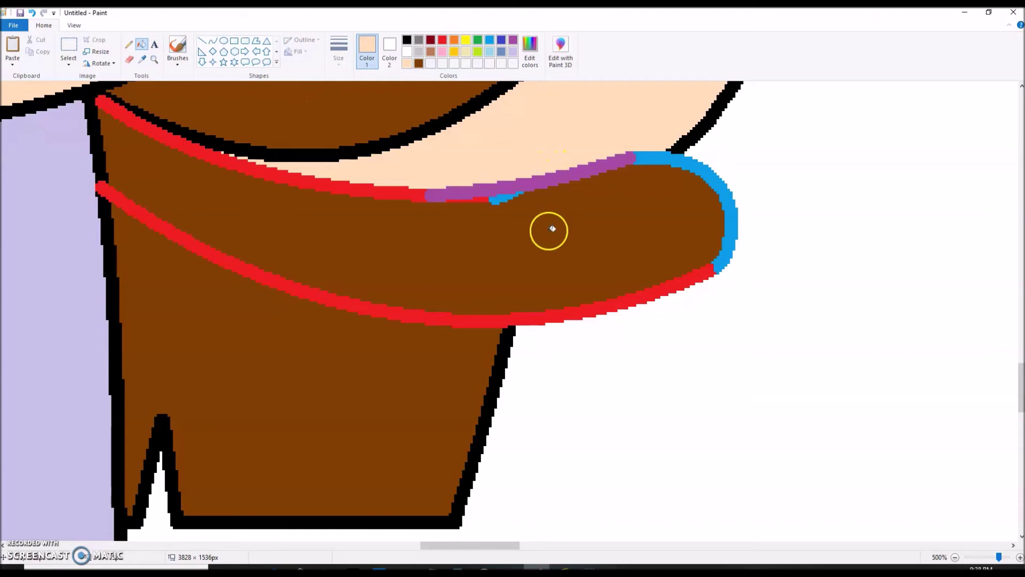
click(500, 199)
- Extend the hair's right edge down to the new arm with a straight blue line
scroll(600, 206, up, 5)
click(202, 40)
click(490, 40)
drag(572, 249, 549, 397)
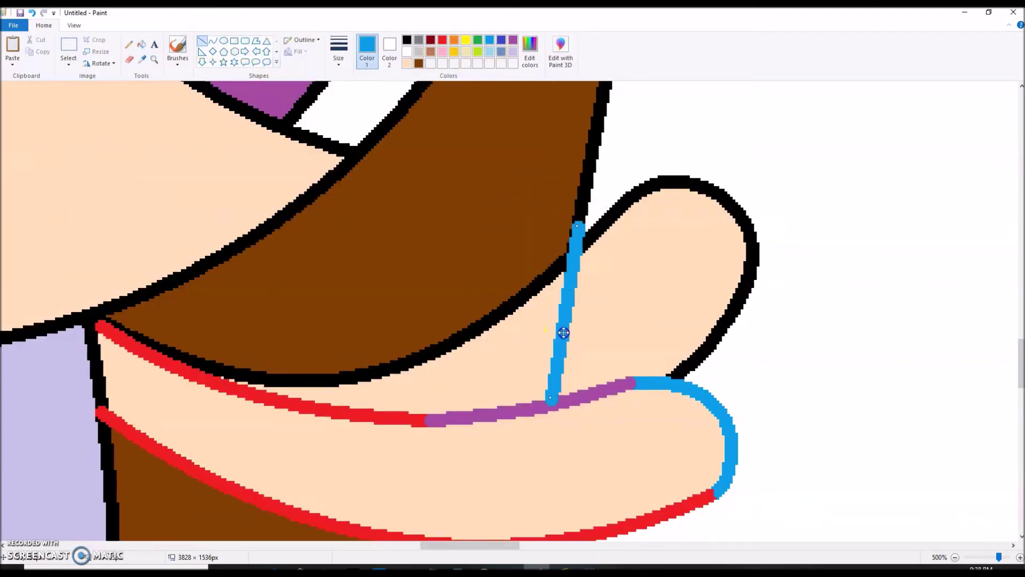
- Remove the old raised hand outside the blue line by filling it and its outline with white
click(141, 45)
right_click(747, 277)
right_click(695, 277)
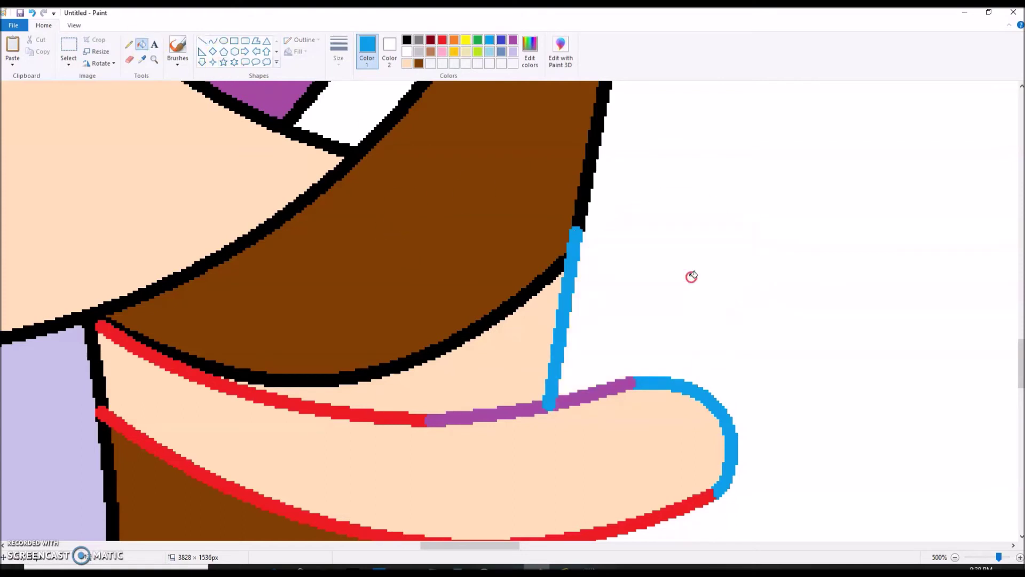
- Sample the hair's brown and cover the leftover old arm and its outline above the new arm with it
click(130, 45)
click(142, 60)
click(198, 294)
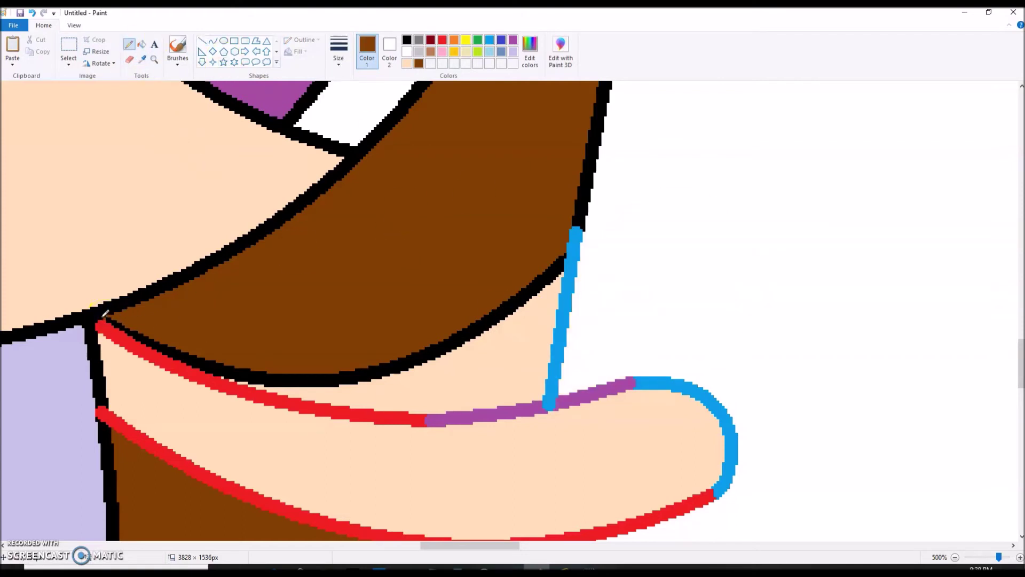
click(142, 47)
click(240, 377)
click(243, 380)
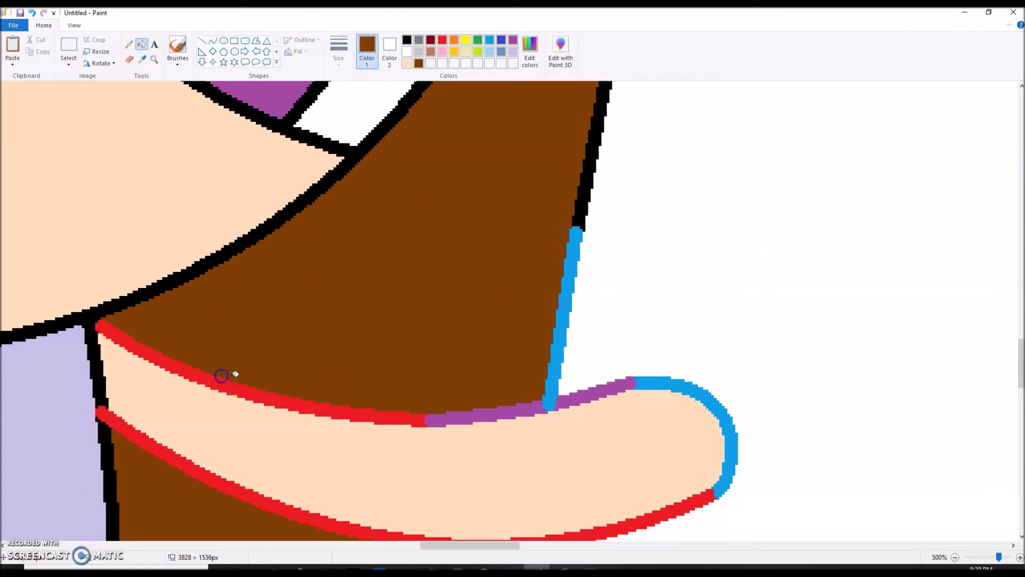
- Recolour the blue, purple and red outlines of the new arm and hair edge black
click(581, 232)
click(630, 383)
click(649, 383)
scroll(631, 384, down, 2)
click(698, 273)
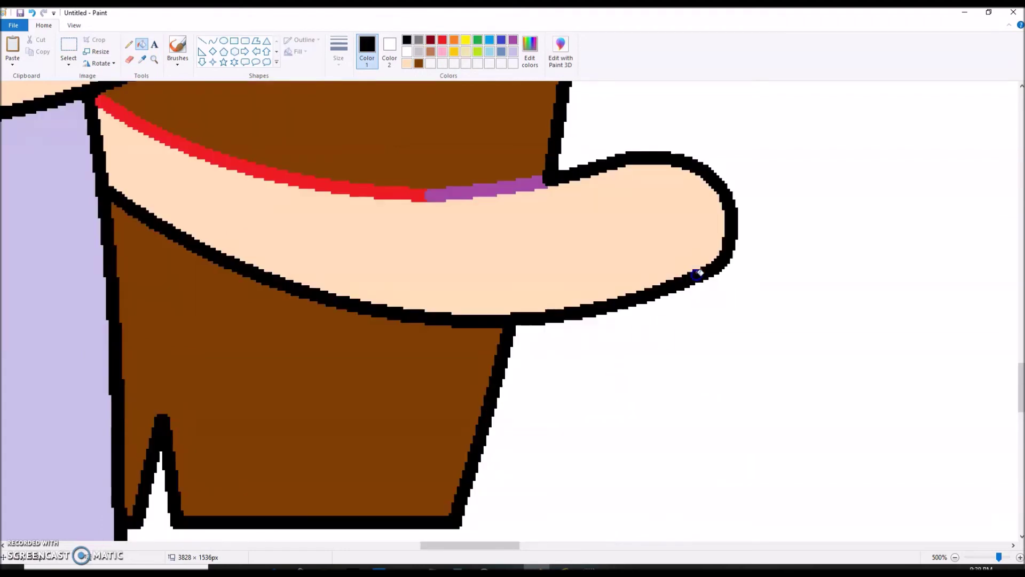
click(465, 192)
click(402, 195)
scroll(402, 196, up, 1)
- Draw a purple curve along the lower edge of the hand to round its outer corner
click(129, 44)
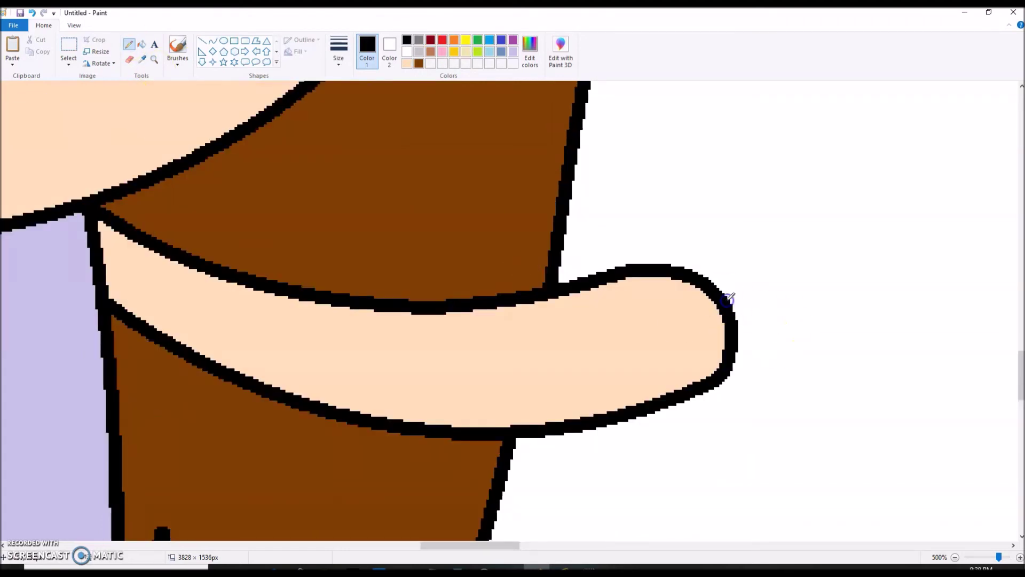
click(214, 42)
click(513, 40)
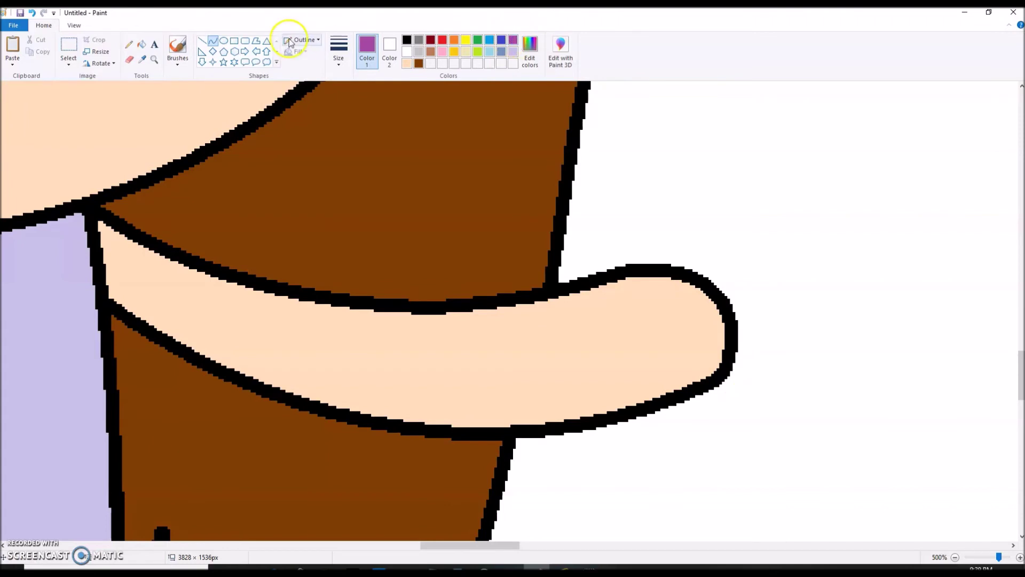
drag(537, 431, 713, 404)
click(129, 44)
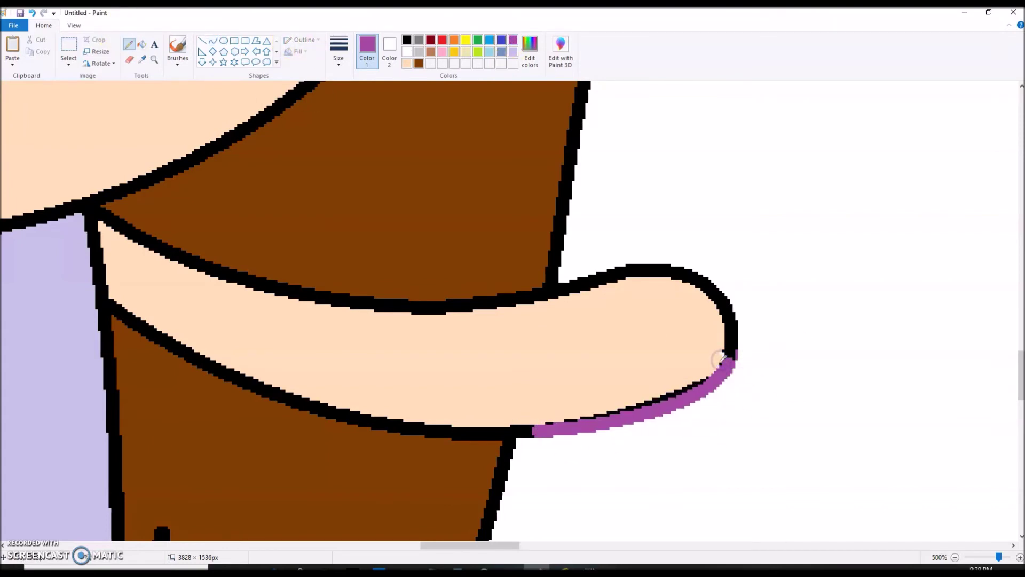
- Refill the new arm with the face's skin tone and recolour the arm's merged outline black
click(142, 45)
click(654, 268)
click(407, 40)
click(598, 360)
right_click(597, 360)
click(142, 58)
click(149, 104)
click(272, 320)
click(407, 40)
click(648, 270)
click(956, 557)
click(956, 558)
click(955, 557)
click(955, 558)
click(955, 558)
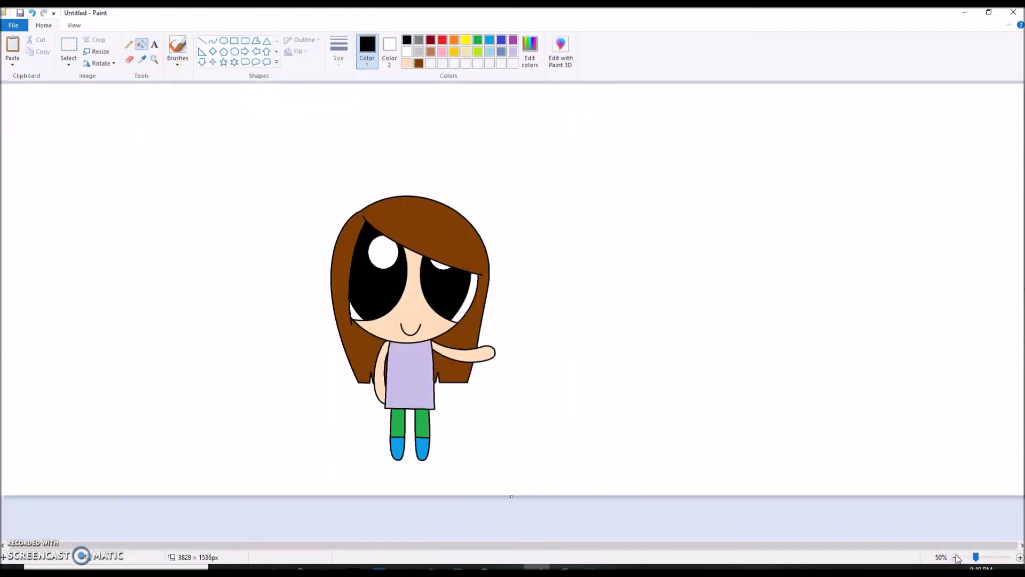
click(158, 47)
drag(45, 149, 477, 266)
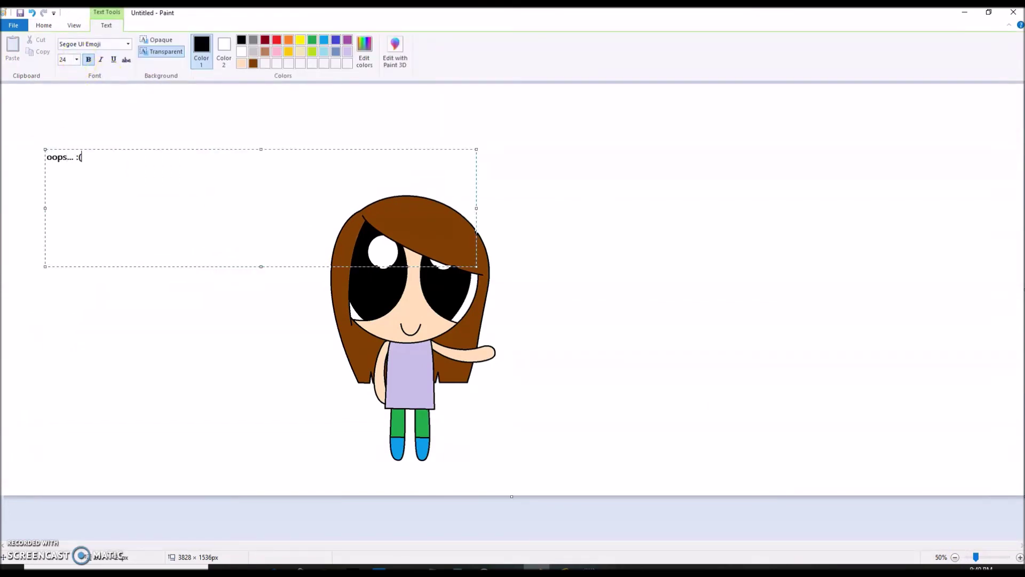
key(BackSpace)
key(BackSpace)
key(BackSpace)
key(BackSpace)
key(BackSpace)
key(BackSpace)
key(BackSpace)
key(BackSpace)
key(BackSpace)
click(787, 331)
- Paste the original girl with the purple irises and place the copy beside the new drawing
click(17, 46)
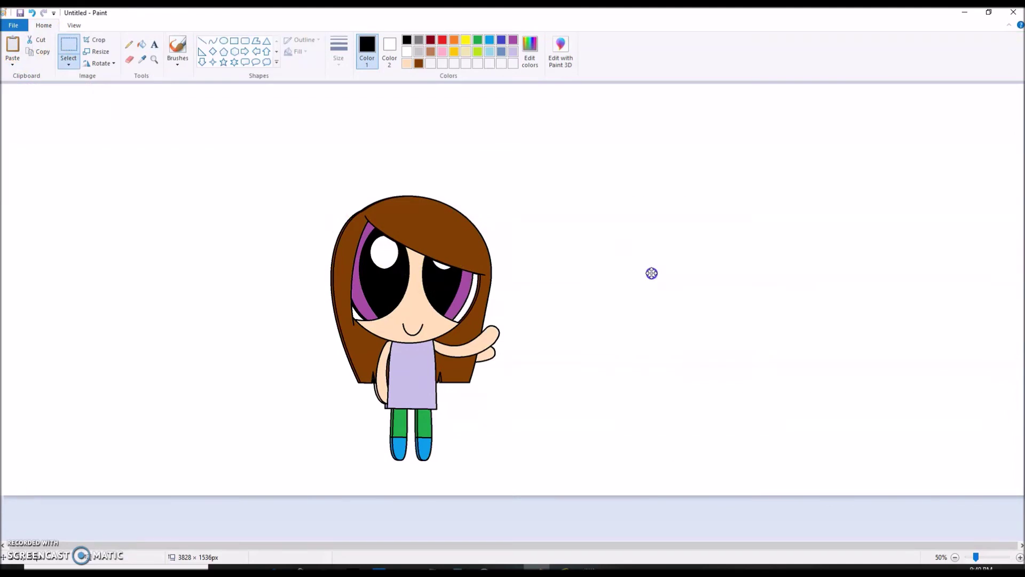
drag(652, 273, 696, 275)
- Try to copy the original girl's head and overlay it on the new drawing's head
click(71, 53)
mouse_move(603, 159)
mouse_down()
mouse_move(776, 340)
mouse_move(645, 194)
mouse_move(763, 337)
mouse_up()
click(72, 62)
click(92, 101)
right_click(757, 303)
click(776, 320)
click(69, 64)
click(269, 148)
click(152, 57)
click(421, 299)
click(422, 299)
click(13, 51)
drag(387, 240, 270, 96)
drag(347, 390, 194, 244)
drag(476, 546, 354, 546)
drag(1021, 315, 1021, 376)
click(955, 557)
click(956, 557)
click(374, 289)
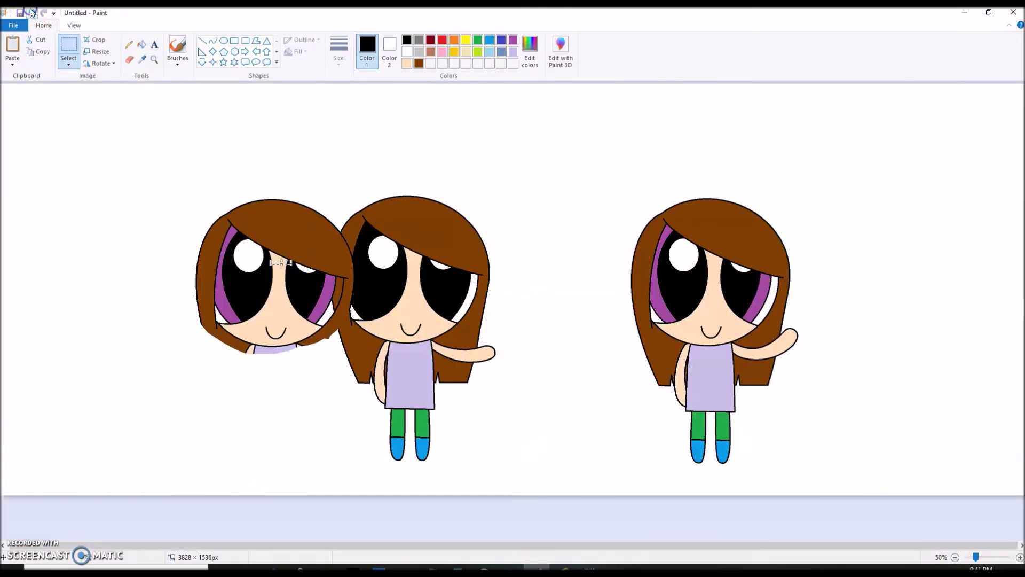
click(31, 12)
- Copy the original girl's head with a free-form selection and place the copy in the empty area beside the new drawing
click(70, 63)
click(80, 102)
drag(621, 311, 680, 344)
drag(774, 325, 613, 294)
right_click(645, 244)
click(663, 264)
click(14, 49)
drag(102, 177, 143, 242)
- Recolour the head copy's black outlines and pupils indigo
click(142, 42)
click(501, 40)
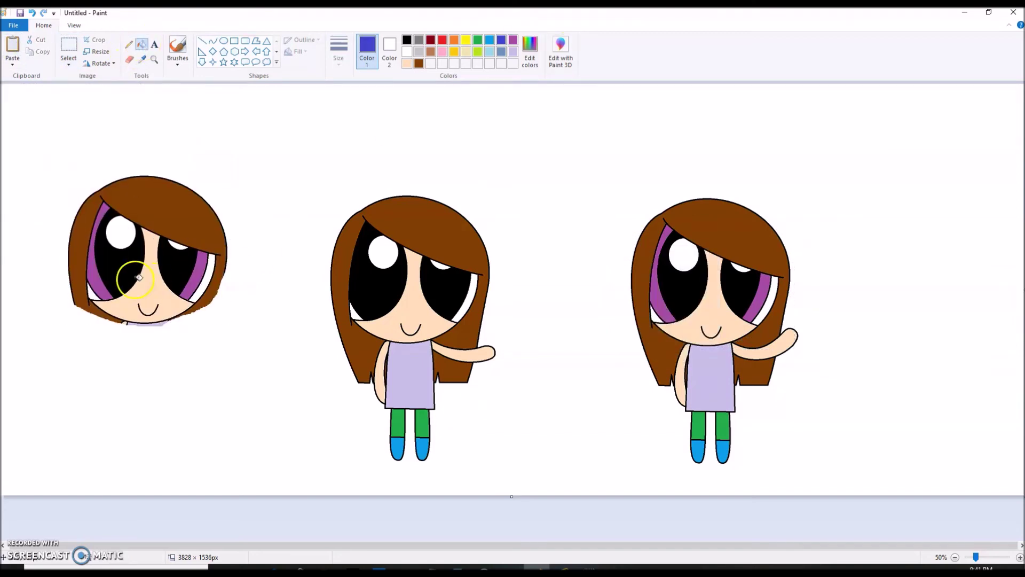
click(154, 278)
click(164, 178)
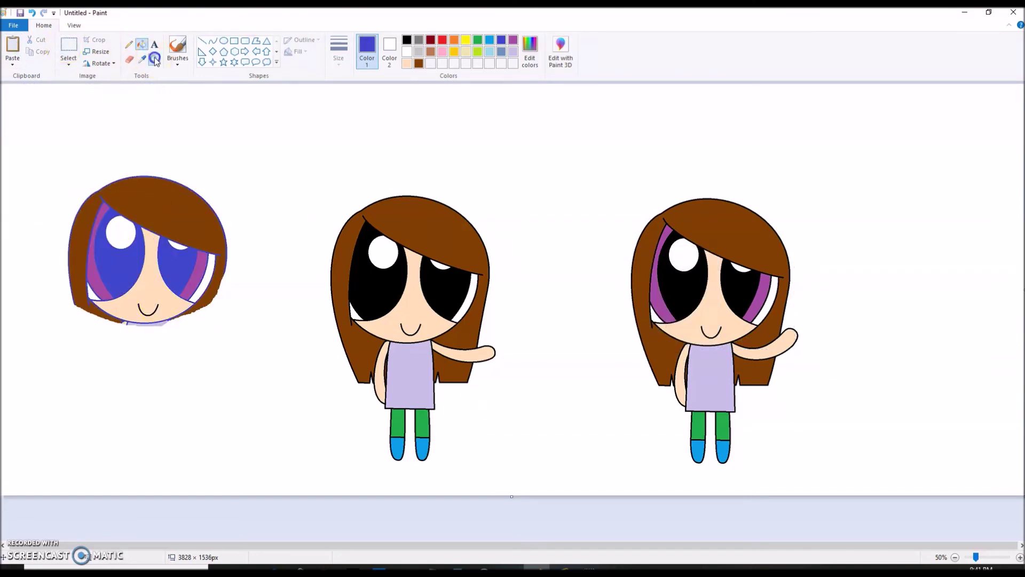
- Recolour the head copy's smile indigo and fill its hair, skin and shirt remnants with white
click(155, 61)
click(198, 319)
click(319, 280)
right_click(313, 238)
right_click(269, 319)
right_click(248, 314)
key(ctrl+z)
scroll(249, 330, up, 4)
scroll(270, 331, down, 4)
right_click(278, 197)
right_click(194, 358)
- Fill both irises of the head copy with purple
right_click(394, 331)
click(513, 40)
click(398, 326)
click(184, 320)
- Copy the head linework with its purple irises and overlay it exactly on the new drawing's head
click(68, 45)
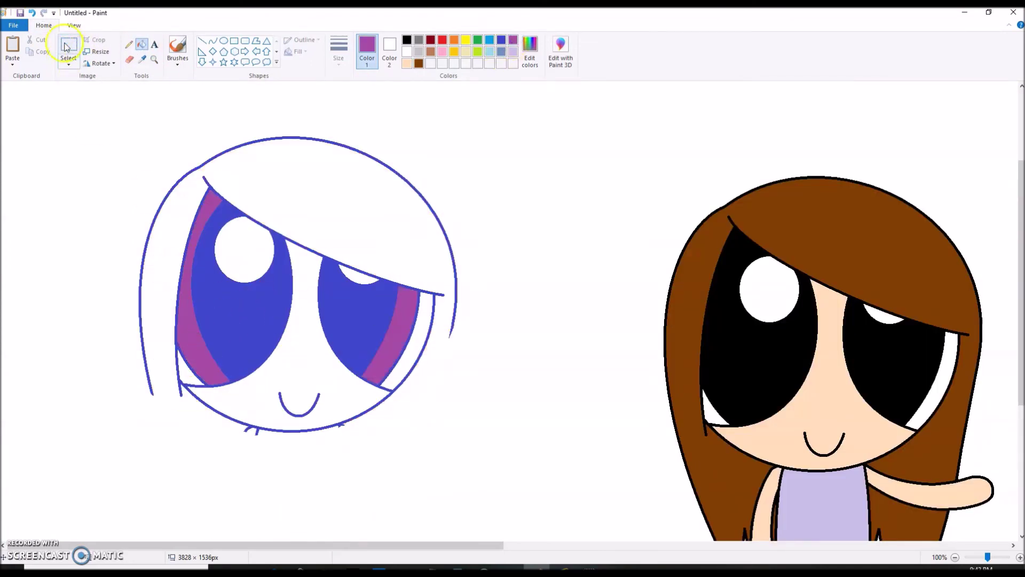
drag(62, 103, 511, 461)
drag(444, 545, 610, 546)
click(155, 59)
click(448, 388)
click(13, 46)
drag(483, 338, 550, 145)
drag(543, 508, 547, 441)
- Recolour the new drawing's indigo outlines and pupils black
click(141, 44)
click(407, 39)
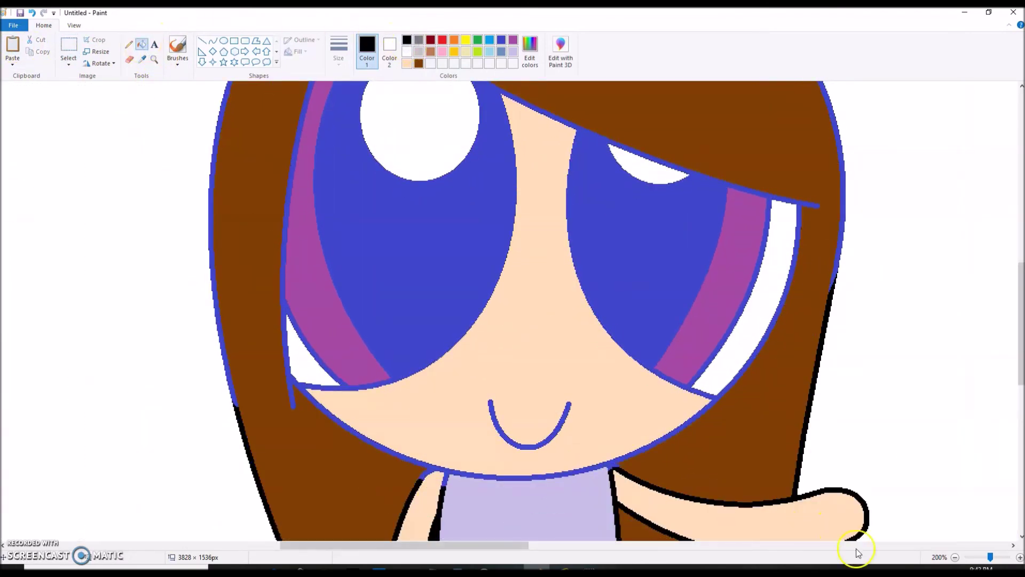
click(955, 557)
click(416, 407)
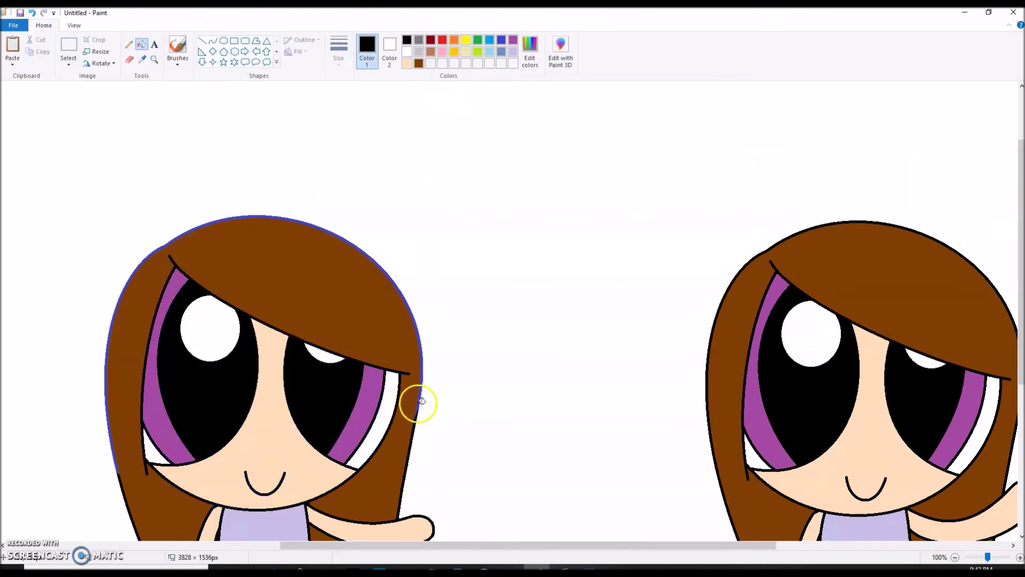
click(419, 404)
- Delete the leftover head linework and the pasted original girl from the canvas
drag(458, 546, 298, 552)
click(955, 558)
click(68, 47)
drag(27, 140, 253, 397)
right_click(211, 336)
click(239, 415)
drag(911, 473, 598, 165)
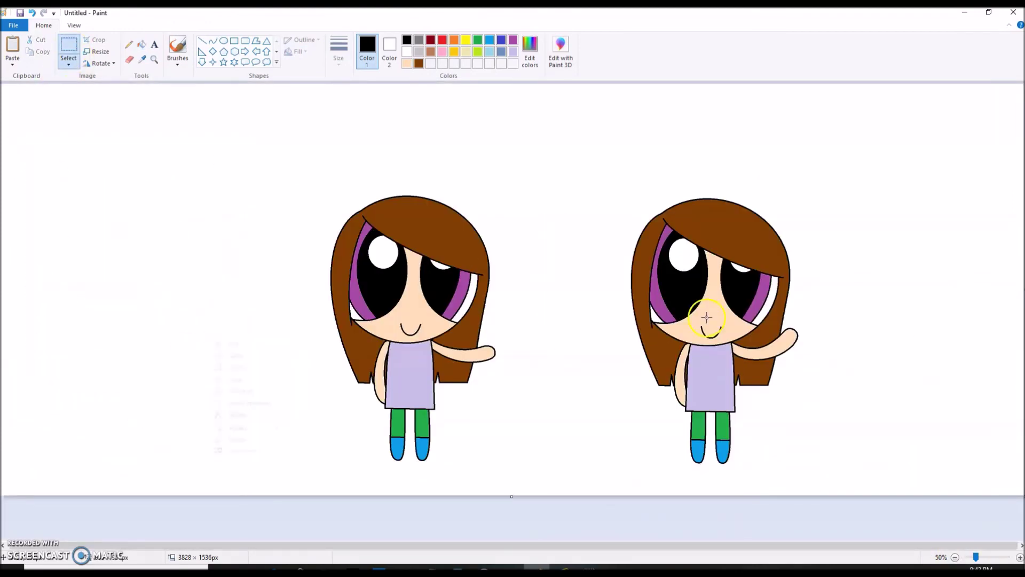
right_click(797, 352)
click(825, 431)
- Fill the background with dark grey and save the drawing as the PNG file test 2
click(141, 44)
click(419, 40)
click(198, 298)
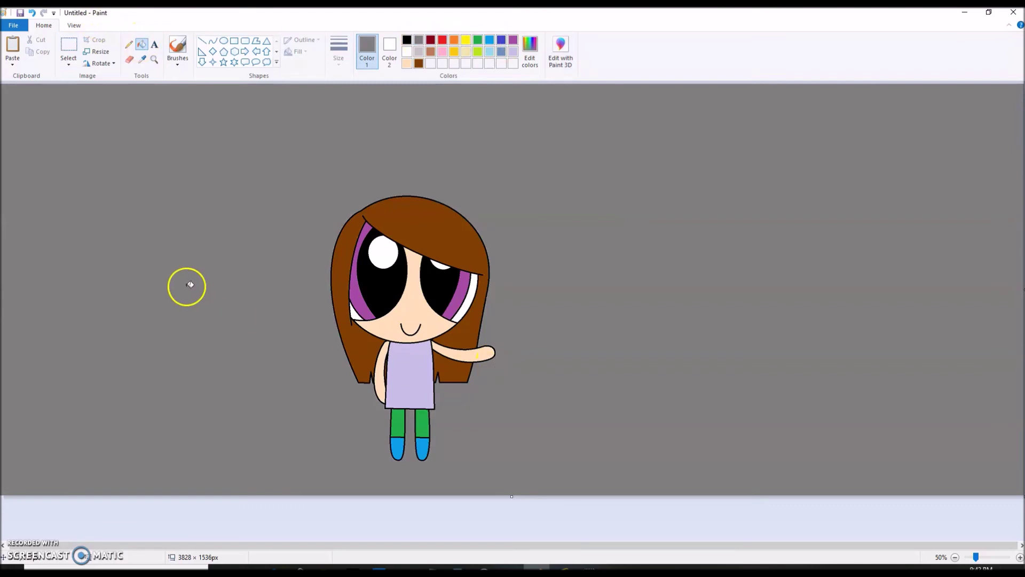
click(20, 12)
text(test 2)
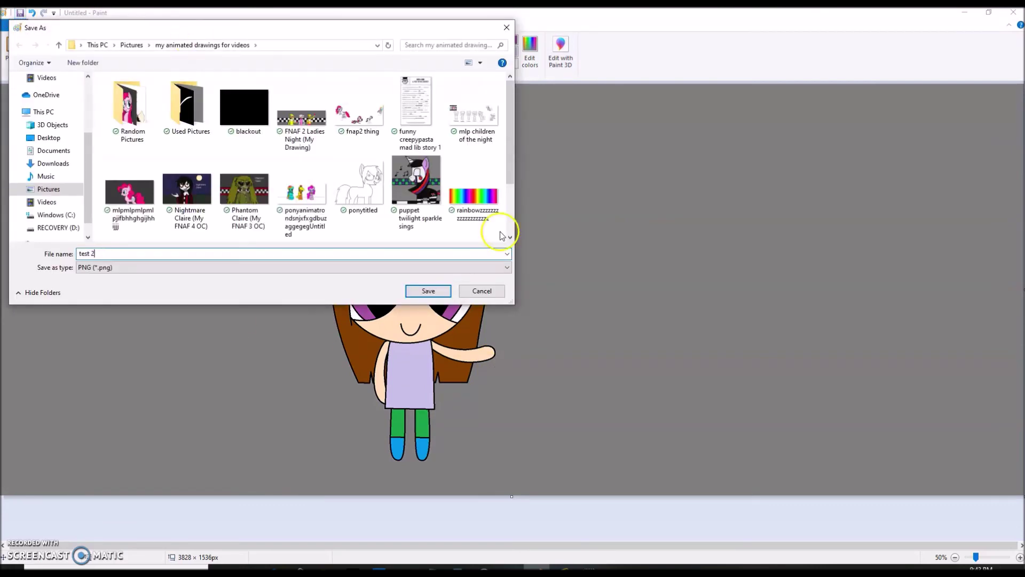
click(434, 293)
- Open test 1, fill its background with the same dark grey, and close the saved drawing
click(14, 26)
click(172, 64)
click(419, 40)
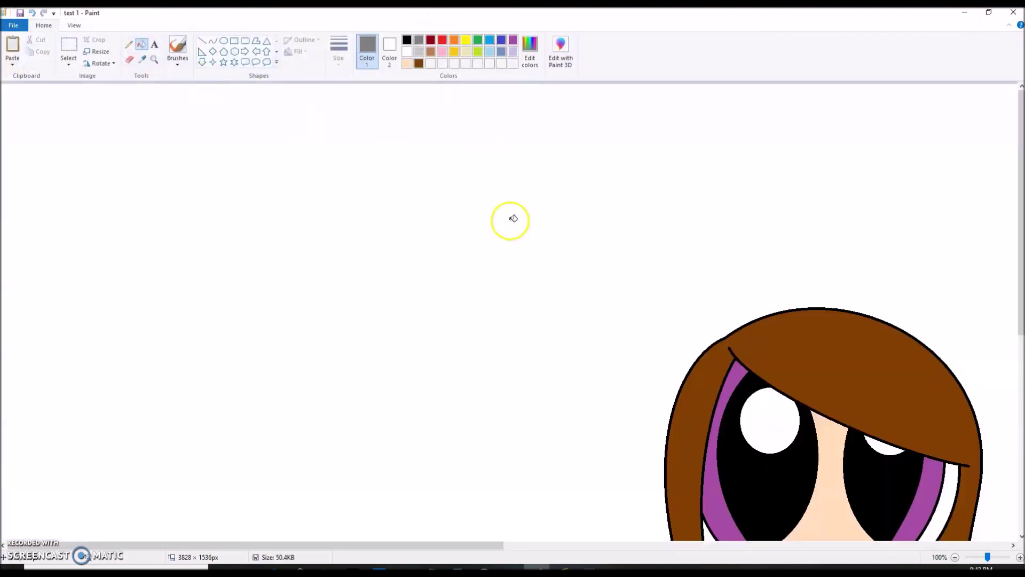
click(502, 245)
scroll(502, 246, down, 5)
click(955, 557)
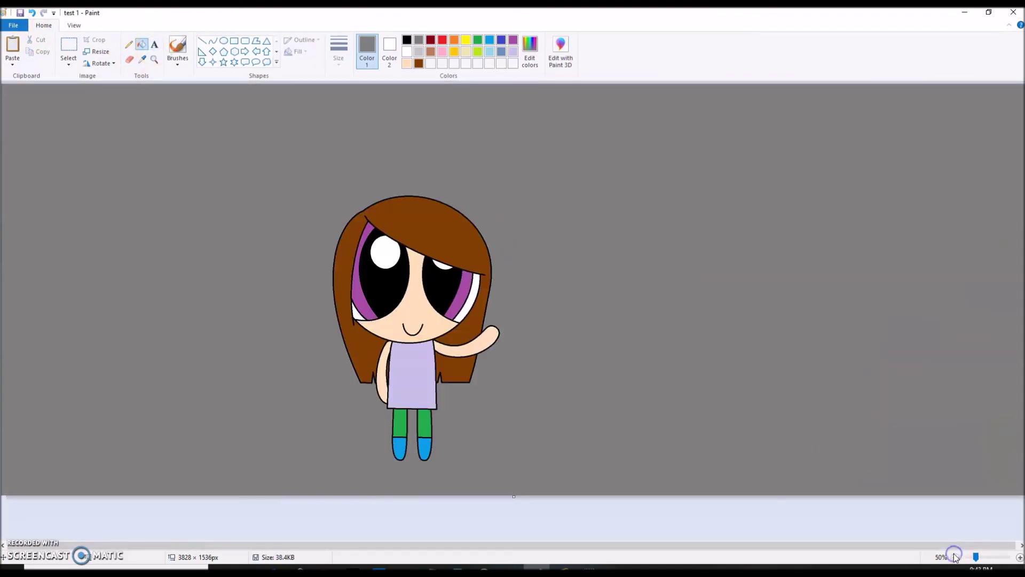
click(1013, 12)
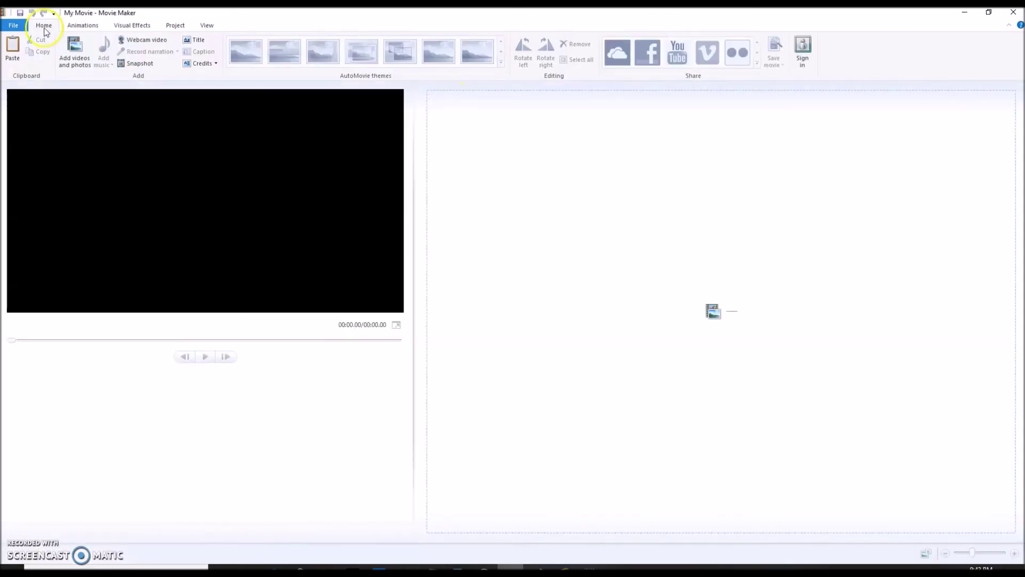
- In Movie Maker, add the two frame images from the folder my animated drawings for videos to the project
click(75, 51)
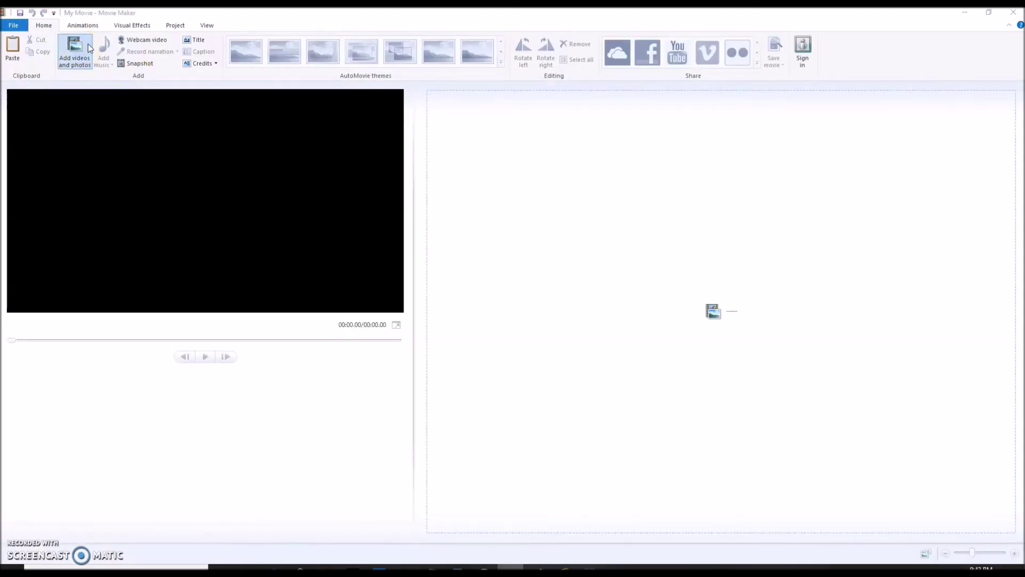
click(42, 190)
double_click(295, 102)
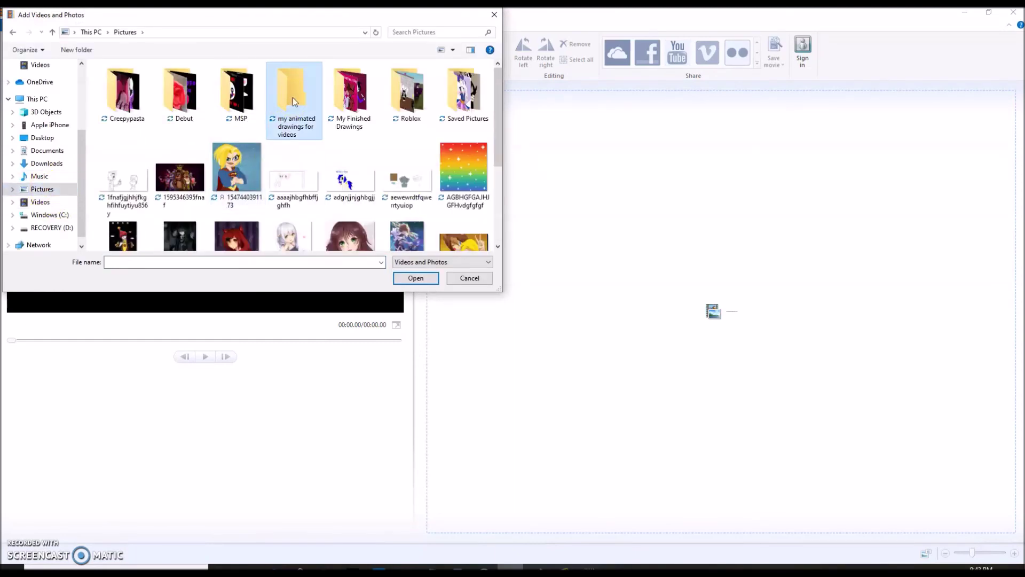
scroll(418, 201, down, 10)
click(237, 141)
click(416, 279)
click(76, 50)
click(75, 51)
click(293, 140)
click(424, 277)
- Try to duplicate the two frames into a longer alternating sequence
right_click(510, 102)
click(521, 133)
right_click(450, 103)
click(475, 122)
click(554, 105)
right_click(516, 103)
right_click(565, 108)
click(596, 137)
right_click(567, 103)
click(590, 146)
right_click(610, 103)
click(634, 122)
right_click(602, 101)
click(622, 130)
click(454, 105)
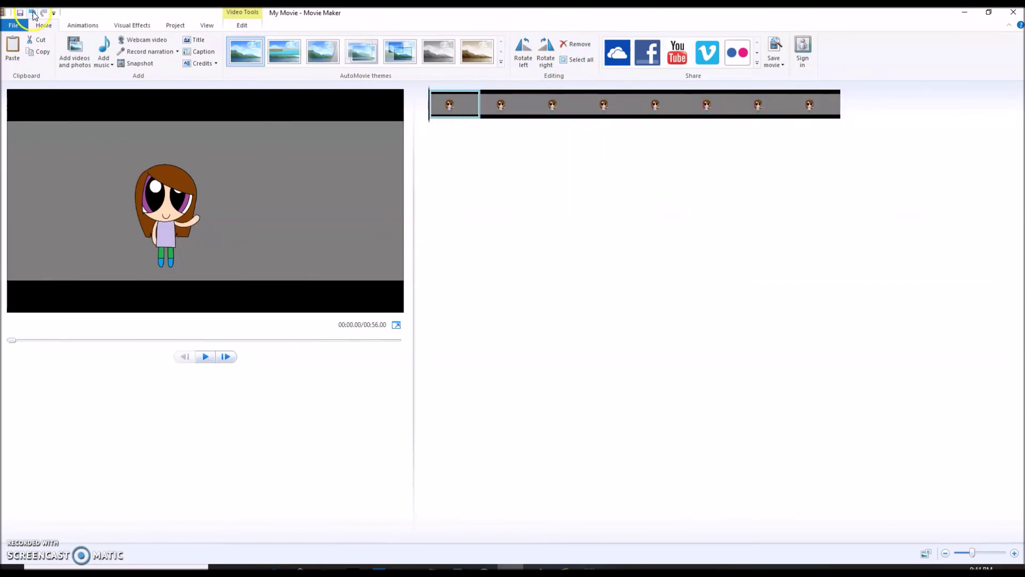
click(32, 12)
click(32, 13)
click(33, 13)
- Set the duration of both clips to 1.00 second
click(454, 105)
click(241, 26)
click(221, 60)
click(197, 72)
click(510, 112)
click(222, 60)
click(208, 73)
- Copy both clips together and paste them repeatedly to build an alternating sequence of ten clips
right_click(469, 103)
click(516, 148)
right_click(507, 102)
click(551, 135)
right_click(513, 103)
click(541, 134)
right_click(514, 104)
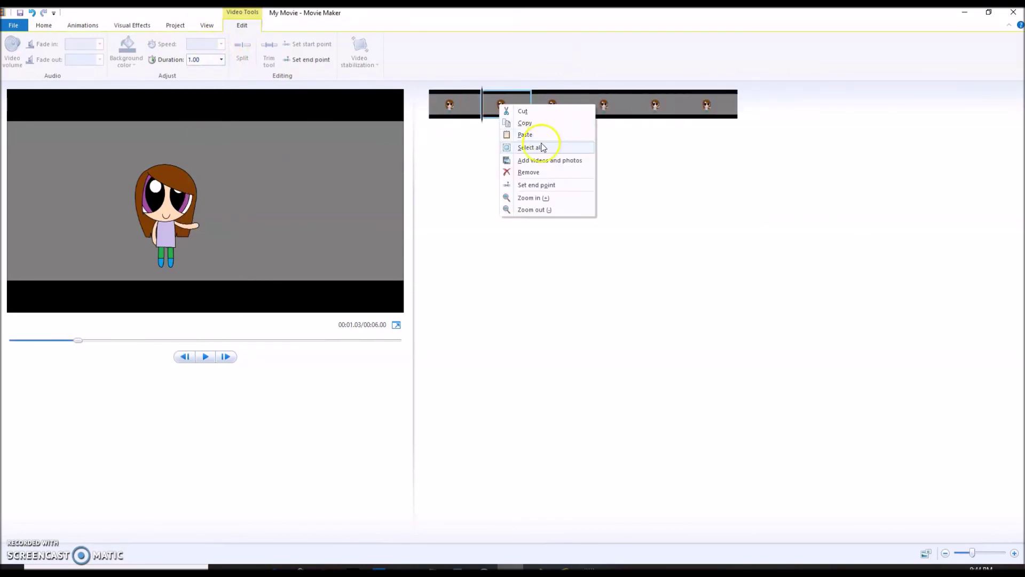
click(539, 134)
right_click(522, 110)
click(540, 134)
click(44, 26)
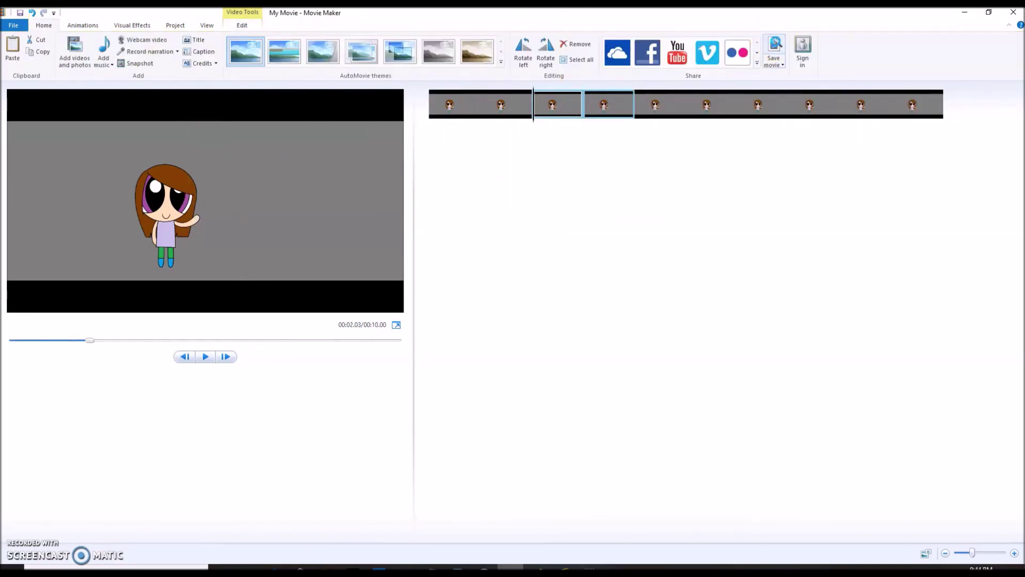
- Export the ten-clip sequence as a movie named test animation in the Videos folder
click(774, 46)
text(t)
click(106, 250)
click(431, 278)
click(521, 294)
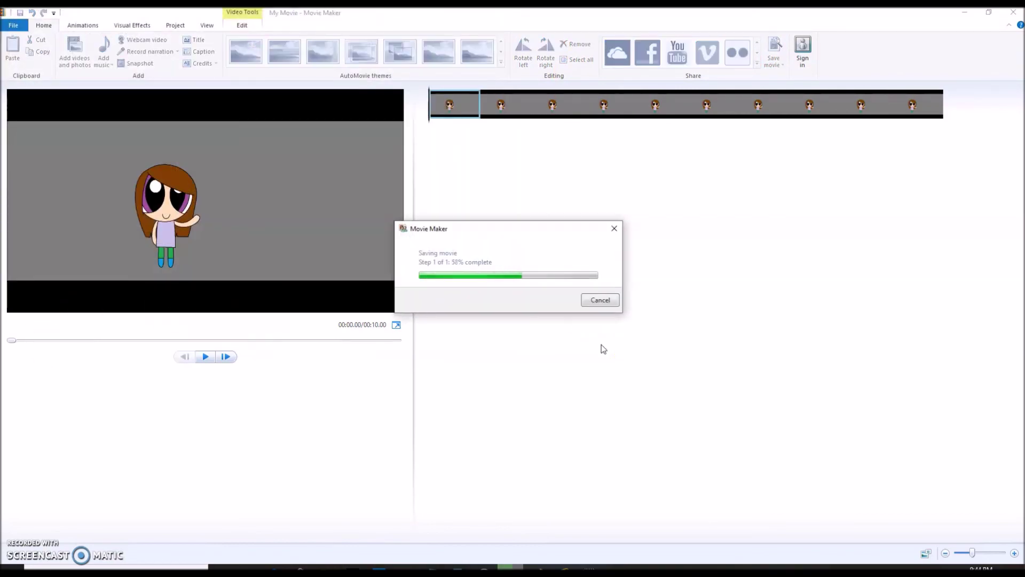
- Close the finished export and the current project, and start over with an empty Movie Maker project
click(601, 338)
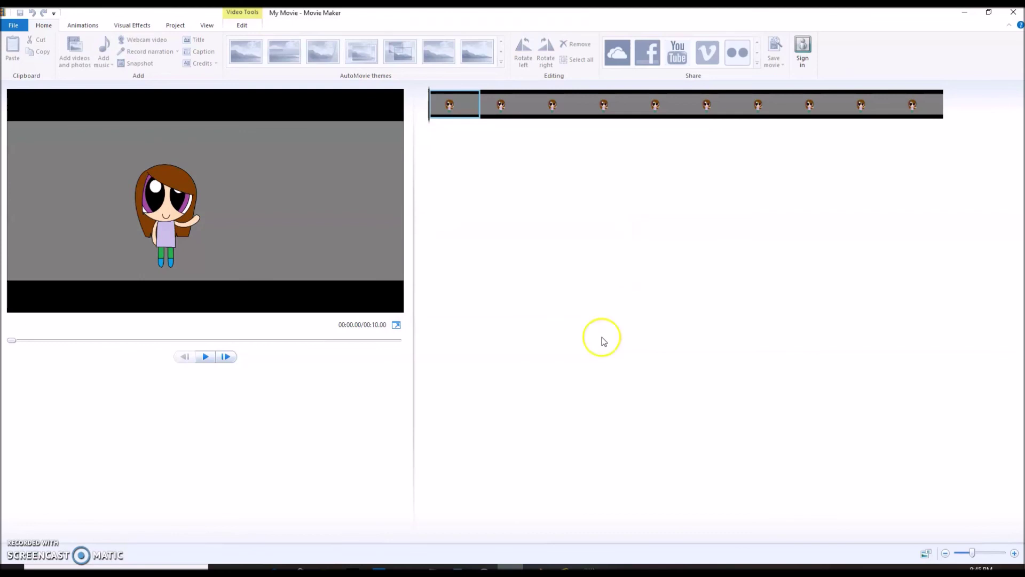
click(542, 300)
click(581, 301)
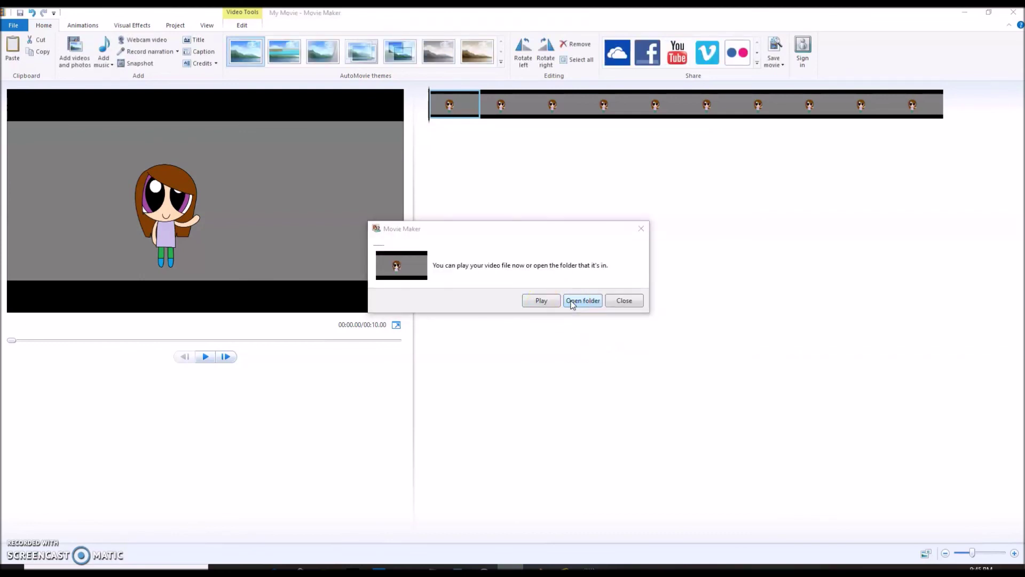
click(803, 40)
click(1013, 12)
click(535, 291)
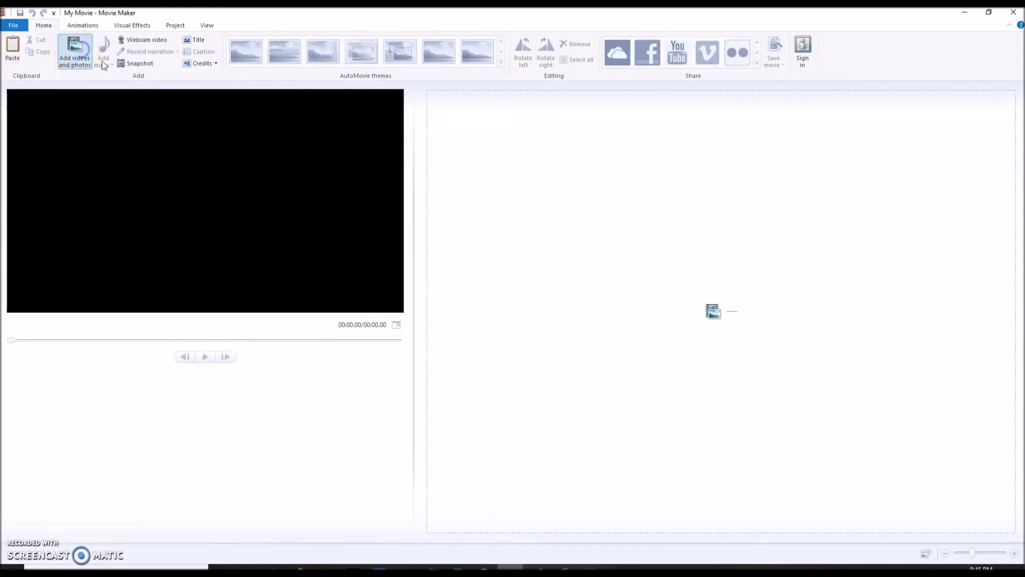
- Add the exported video test animation from the Videos folder to the empty project
click(74, 50)
click(49, 204)
click(350, 147)
scroll(224, 184, down, 15)
click(283, 150)
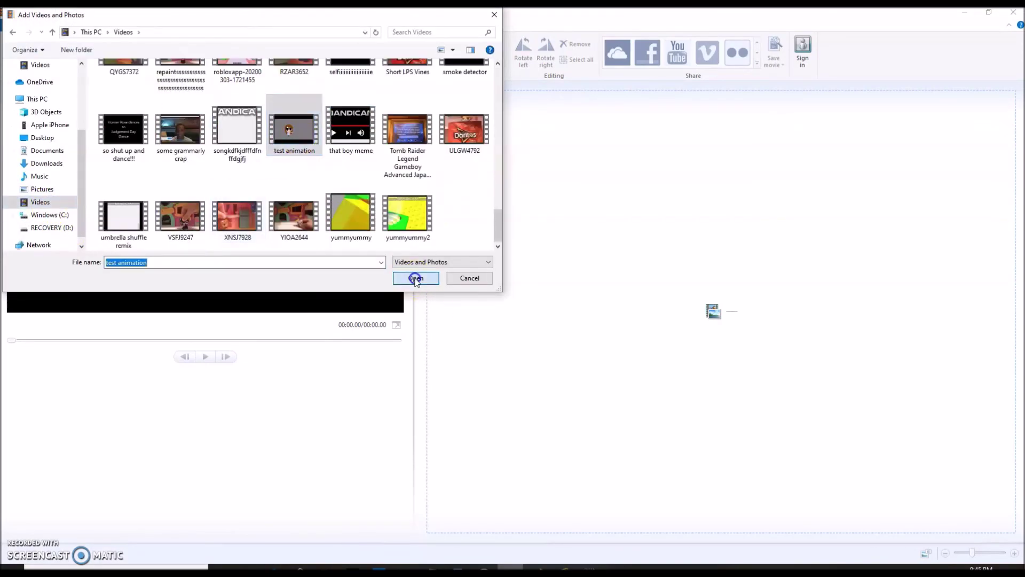
click(416, 278)
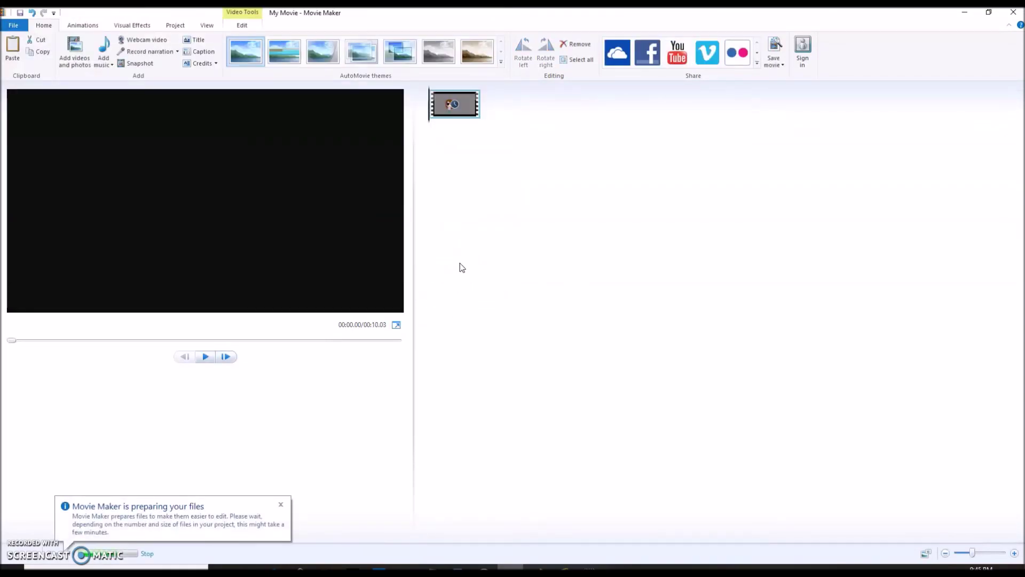
- Set the speed of the test animation clip to 4x and play the preview
click(242, 25)
click(221, 44)
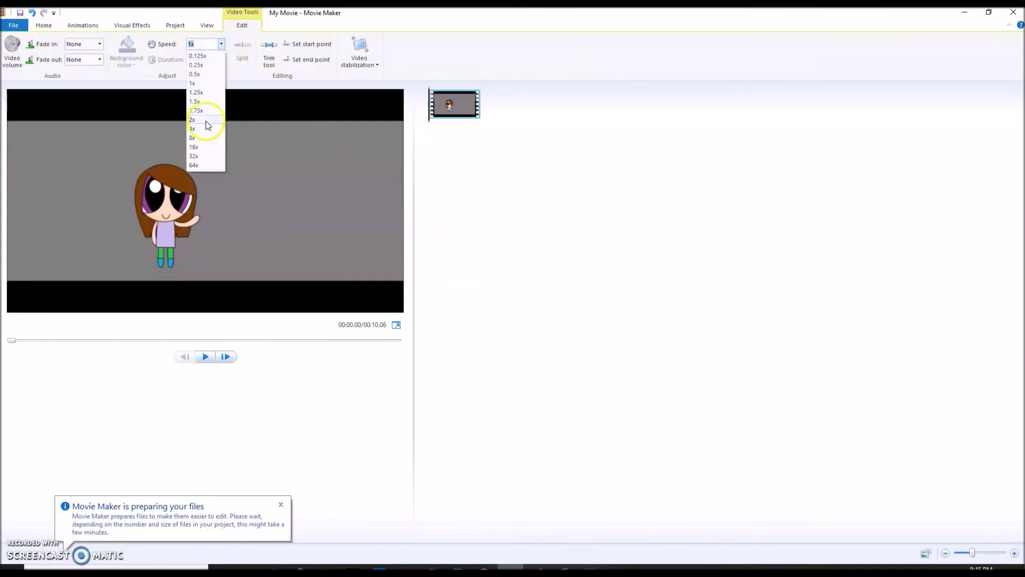
click(206, 128)
click(206, 357)
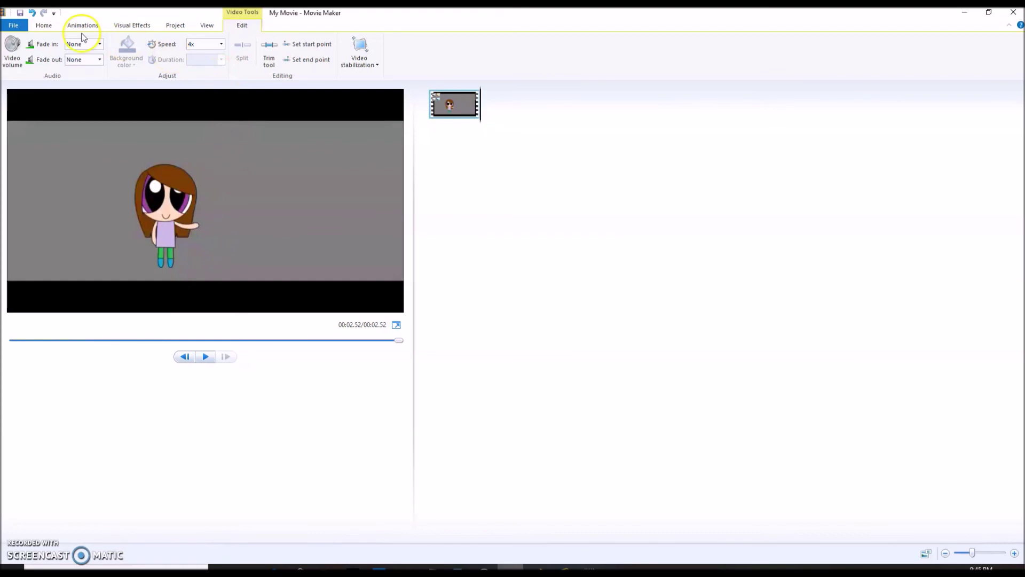
- Export the sped-up movie over the existing test animation.mp4 in the Videos folder and play the exported video
click(43, 25)
click(774, 47)
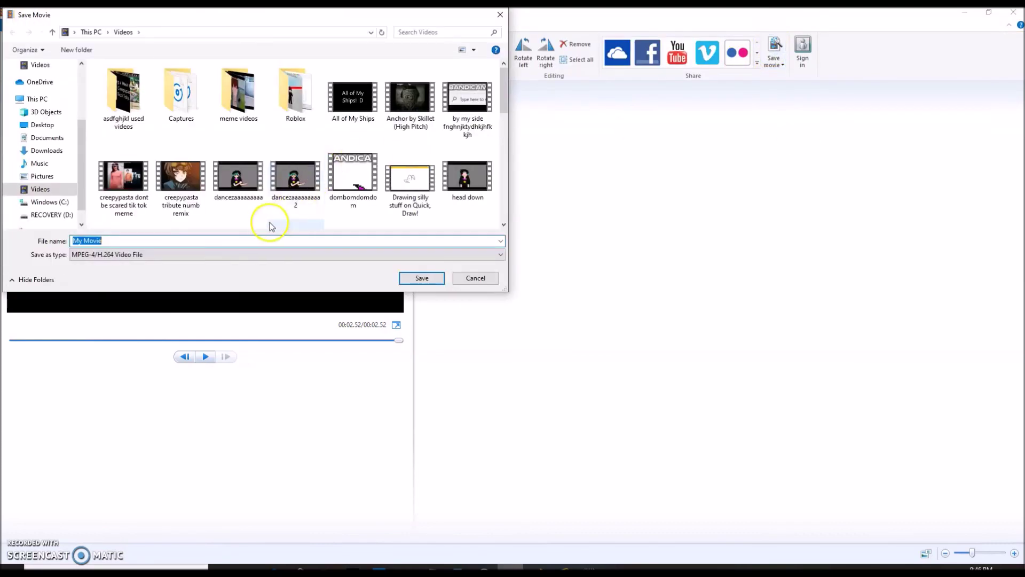
text(te)
click(160, 256)
click(421, 279)
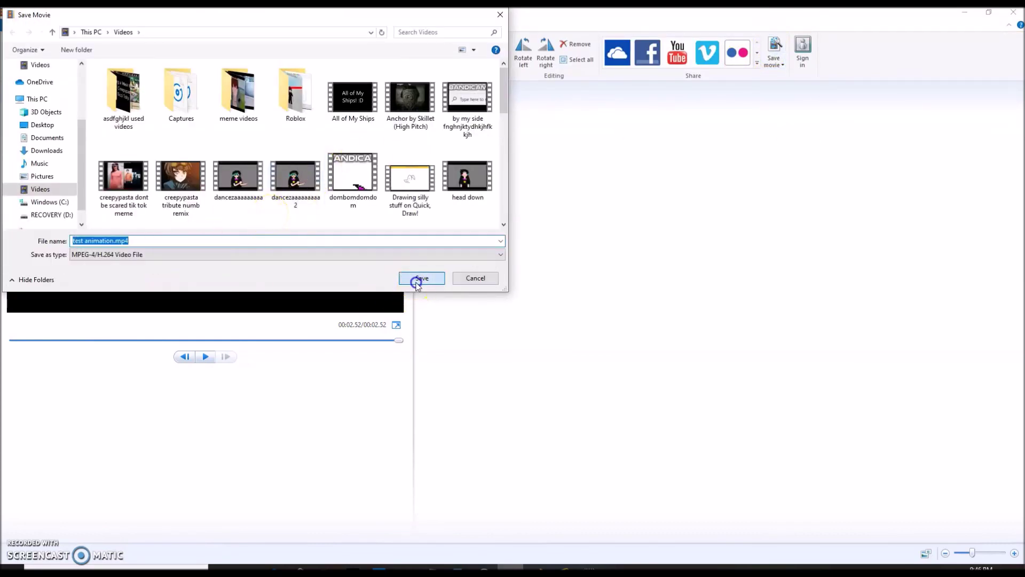
click(535, 291)
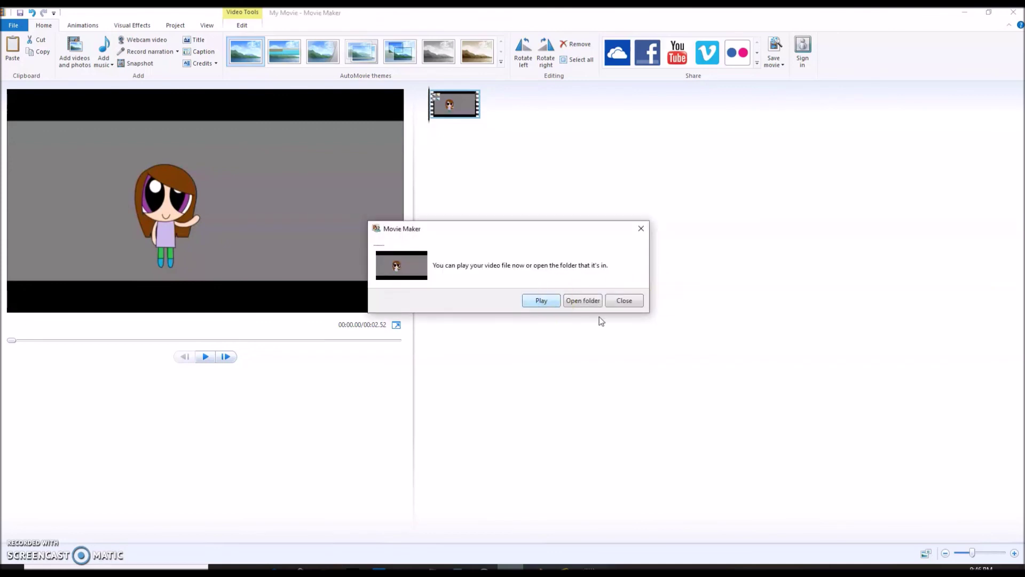
key(Return)
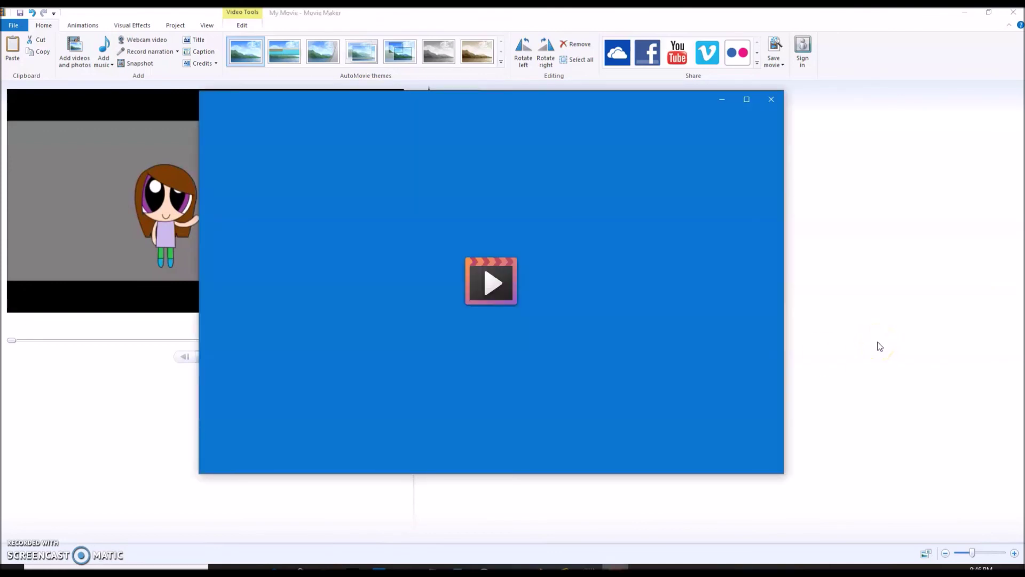